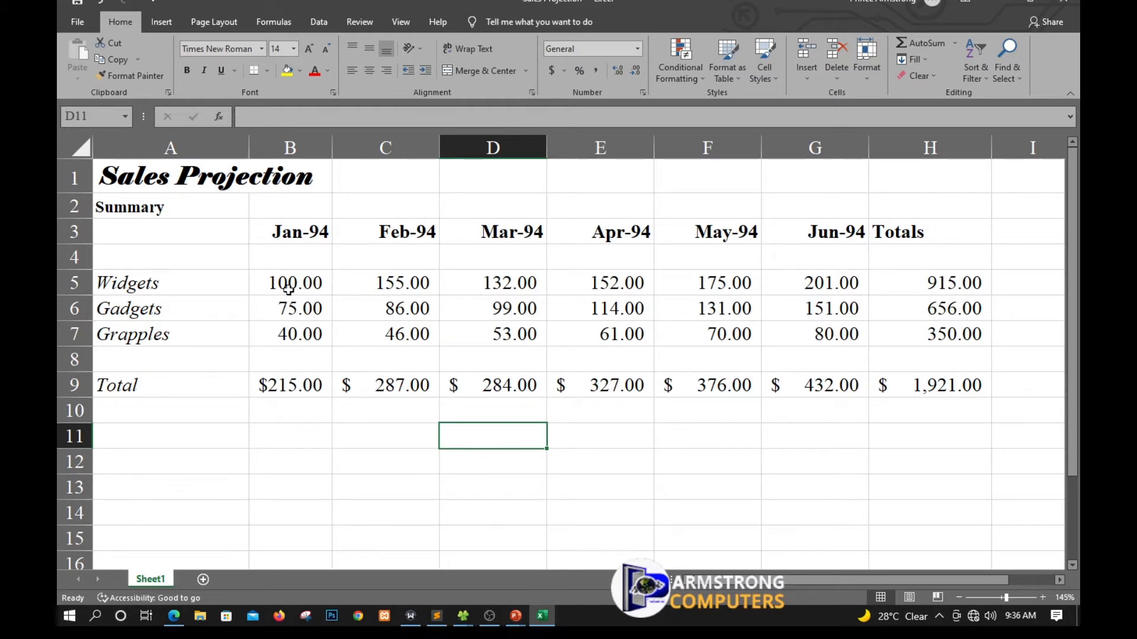
Step: Check the cell alignment settings for the headings in B3:H3 and centre those headings horizontally
drag(270, 233, 908, 231)
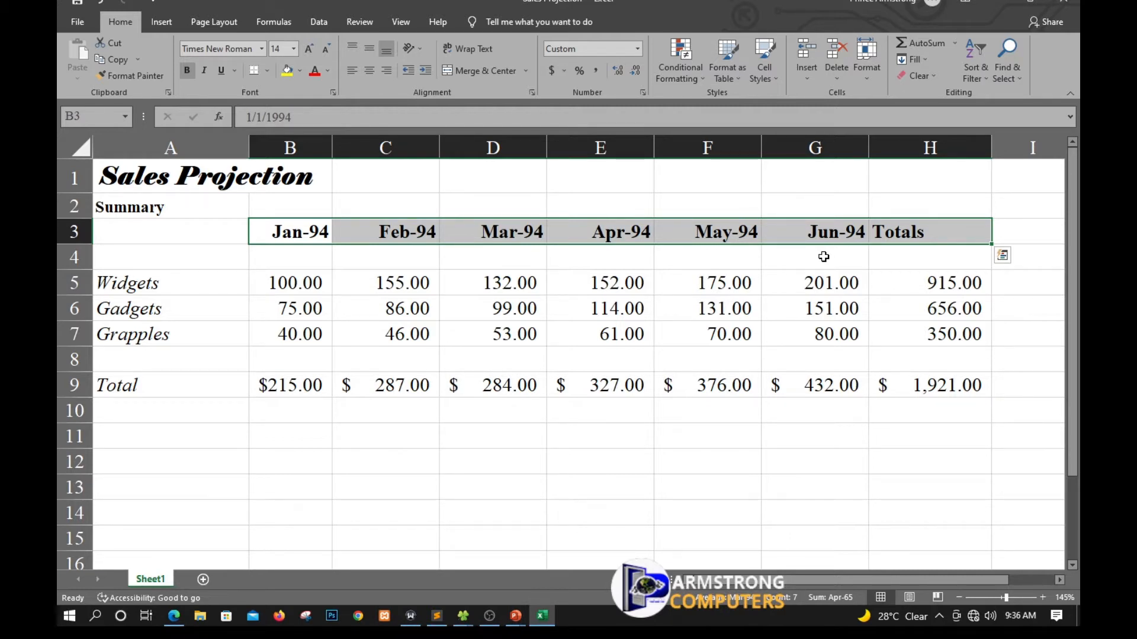
click(868, 80)
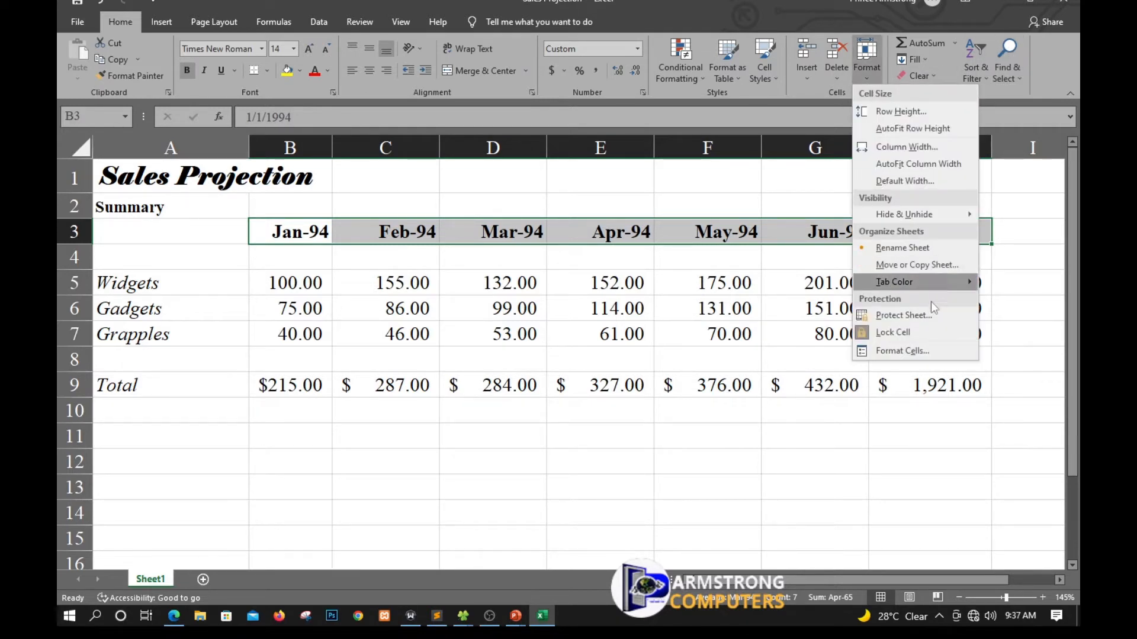
click(905, 350)
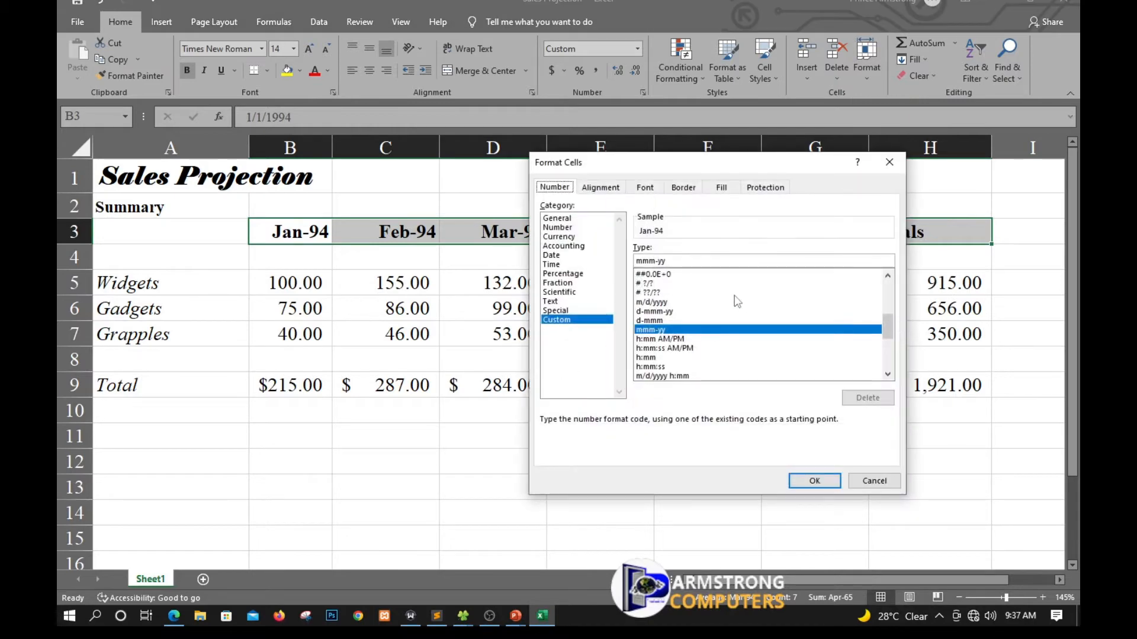
click(601, 189)
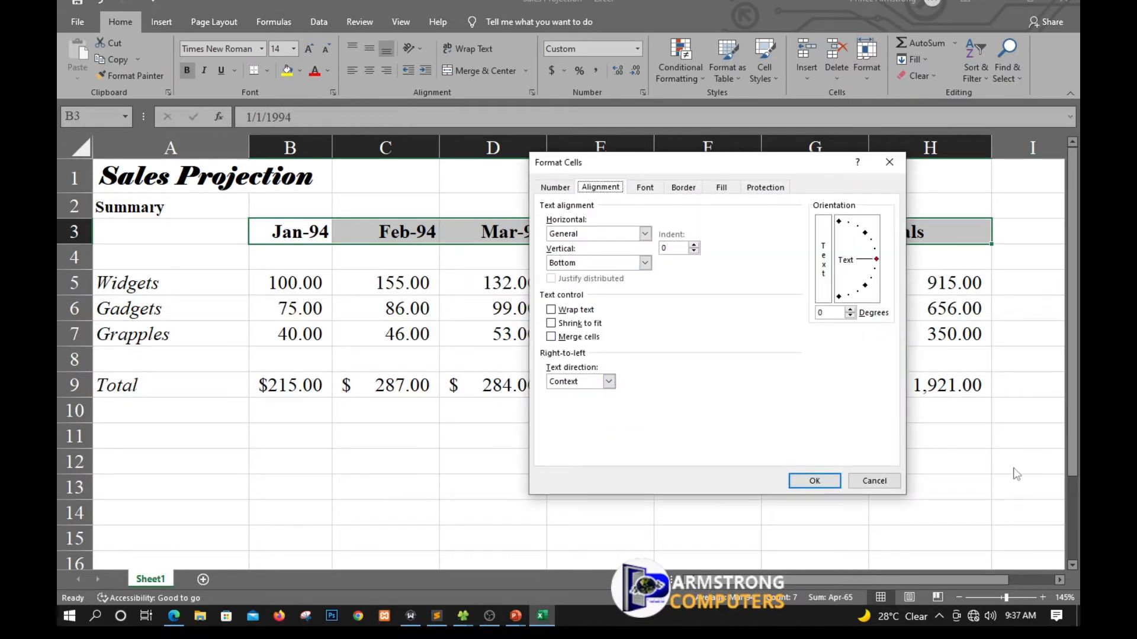
click(875, 481)
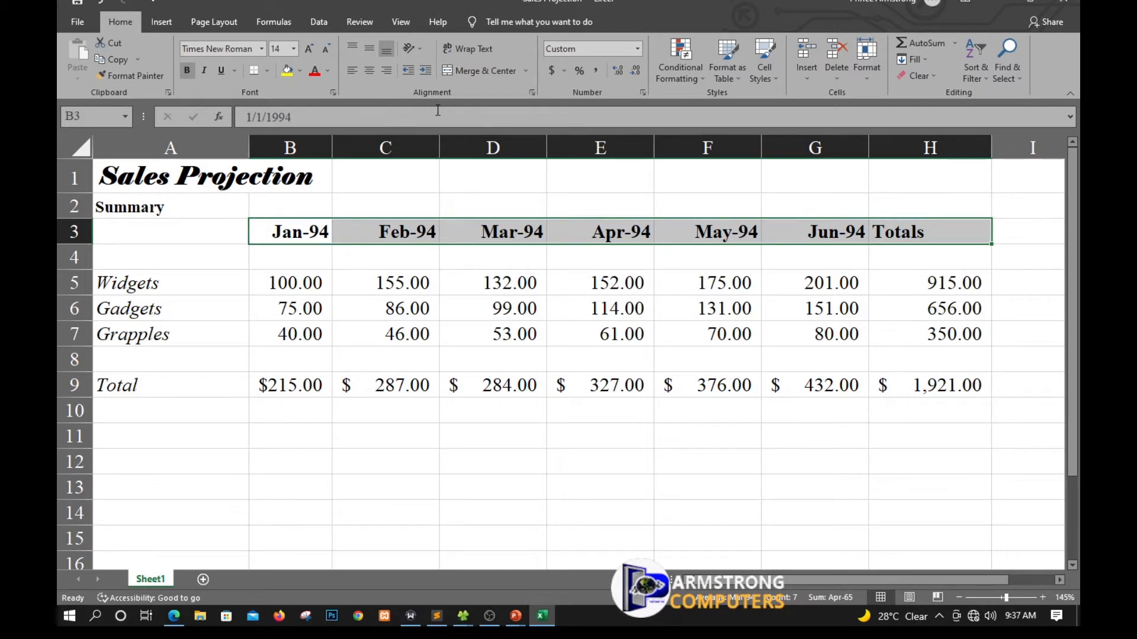
click(366, 71)
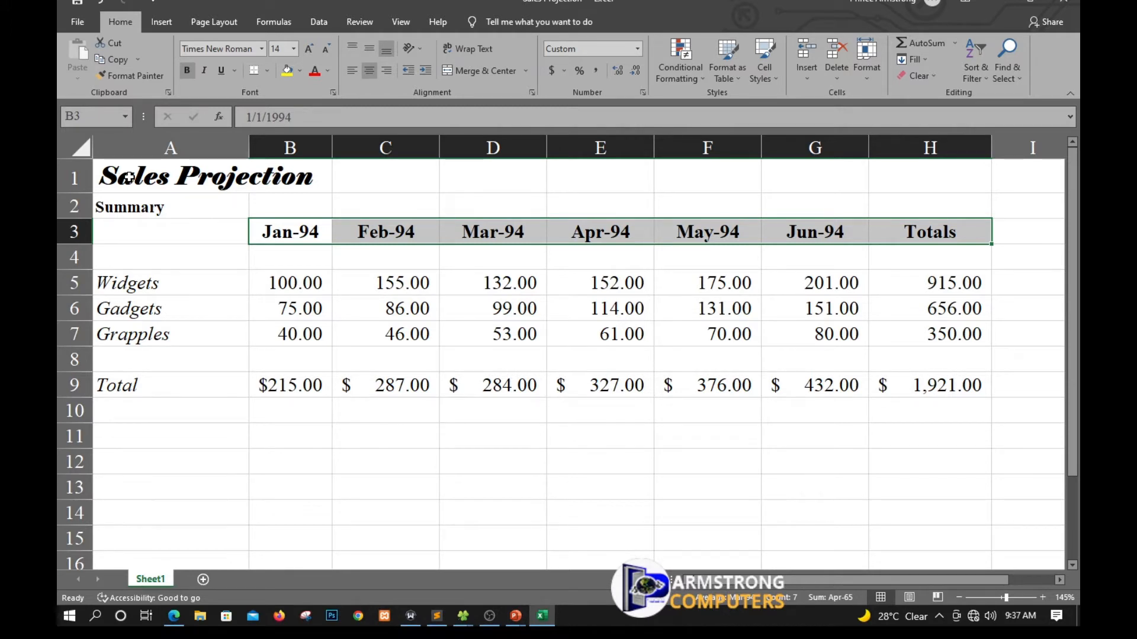
Step: Merge and center the Sales Projection title across A1:H1
drag(127, 178, 914, 176)
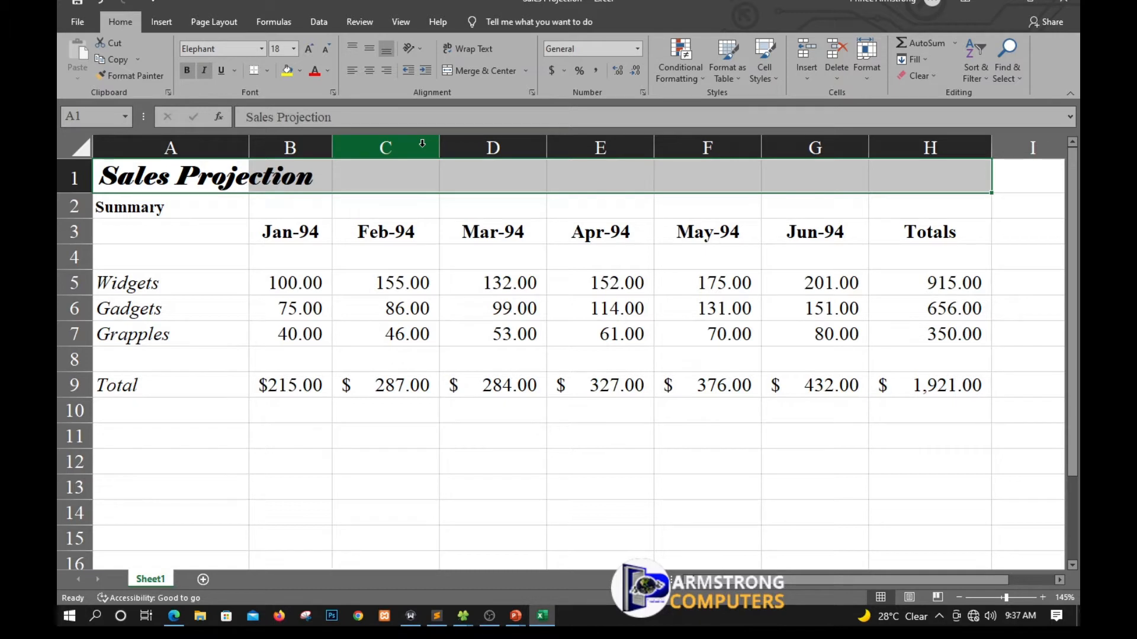
click(474, 73)
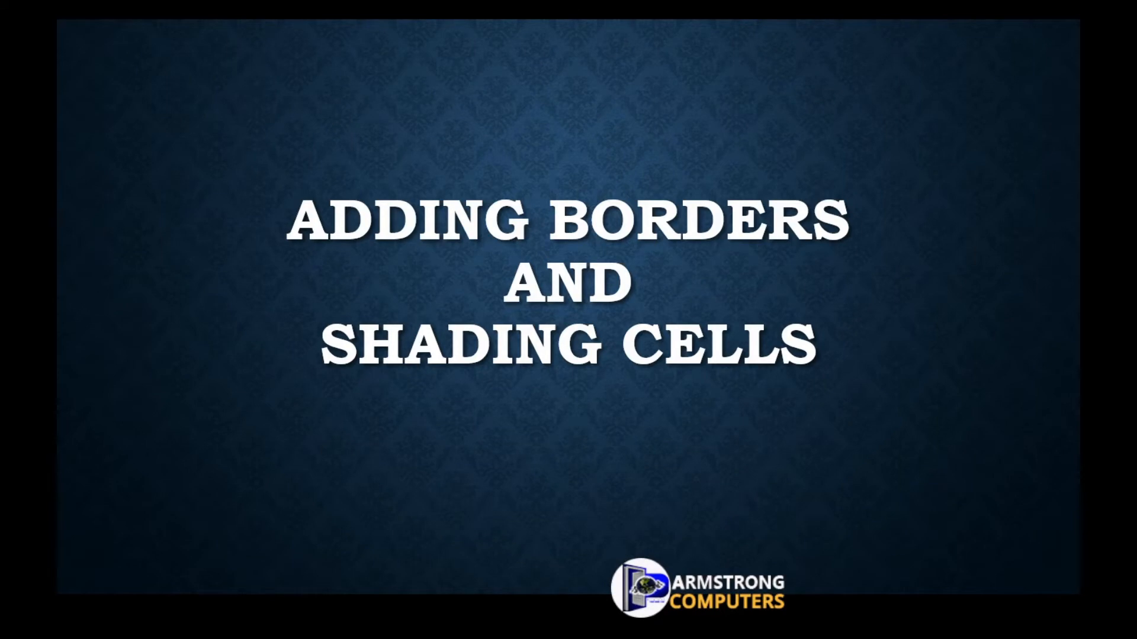
Step: Switch from the slide show to Excel and choose a double-line top border for the totals in B9:H9
key(super)
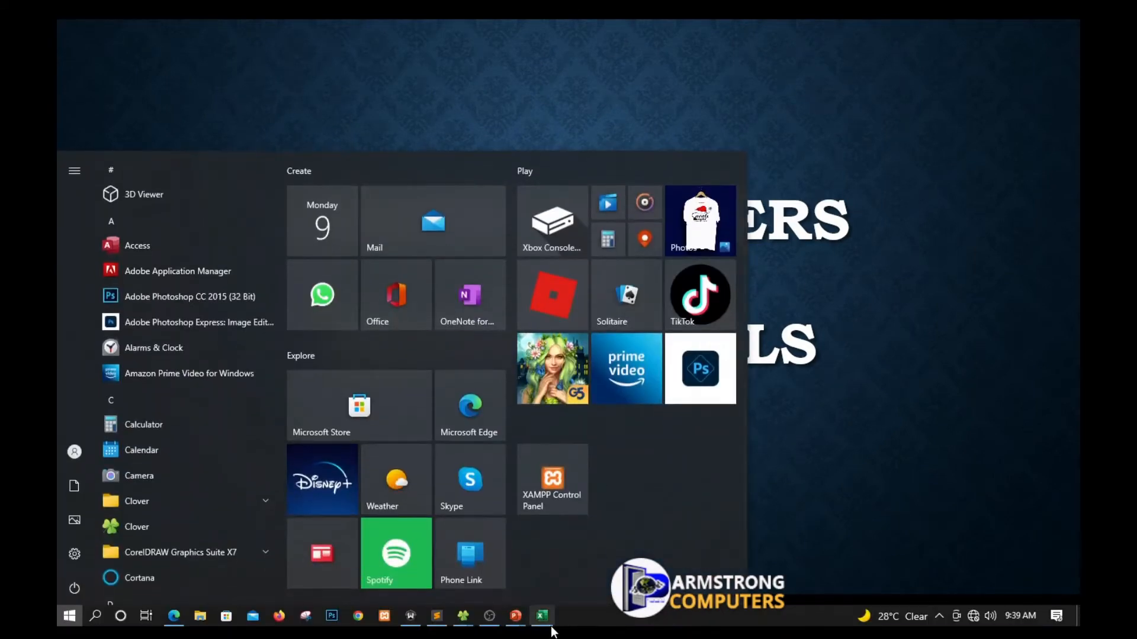
click(546, 622)
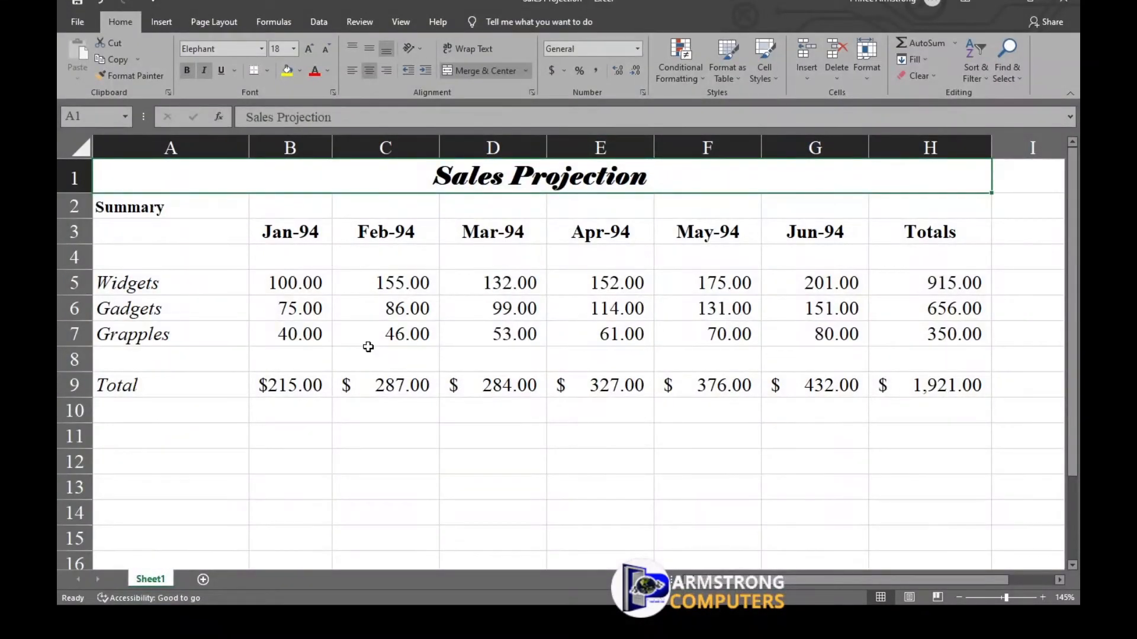
drag(265, 385, 984, 388)
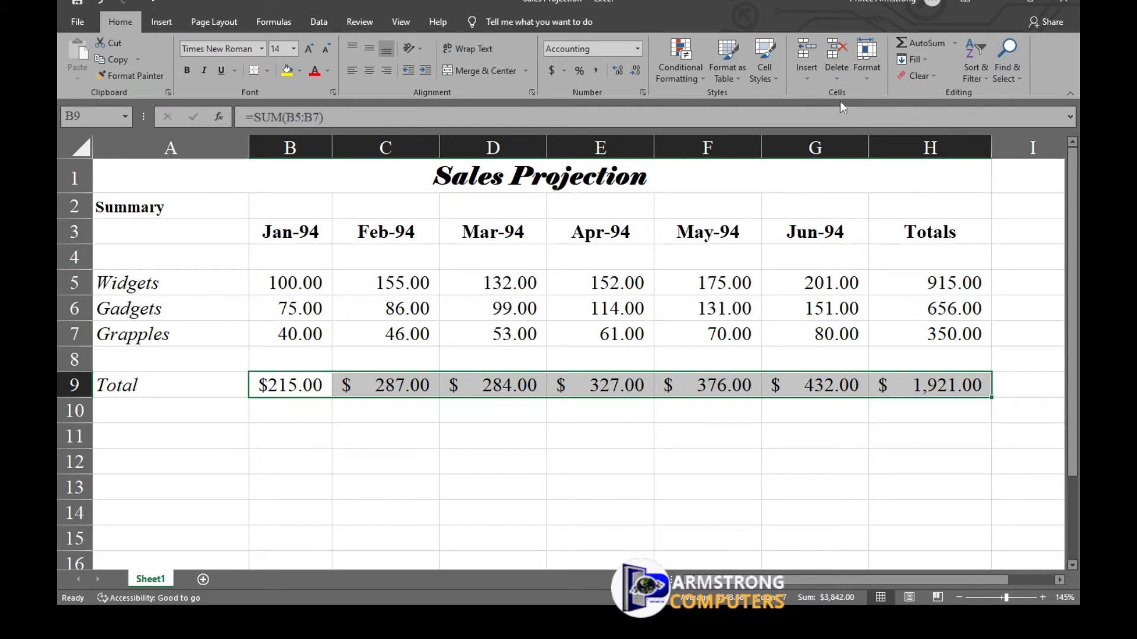
click(869, 80)
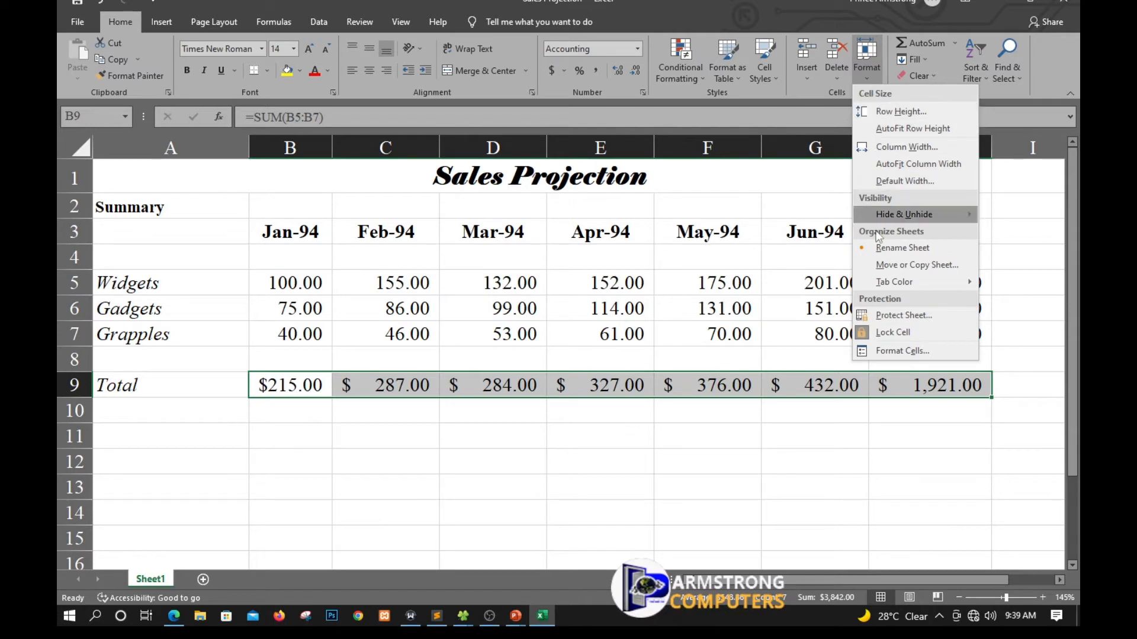
click(889, 353)
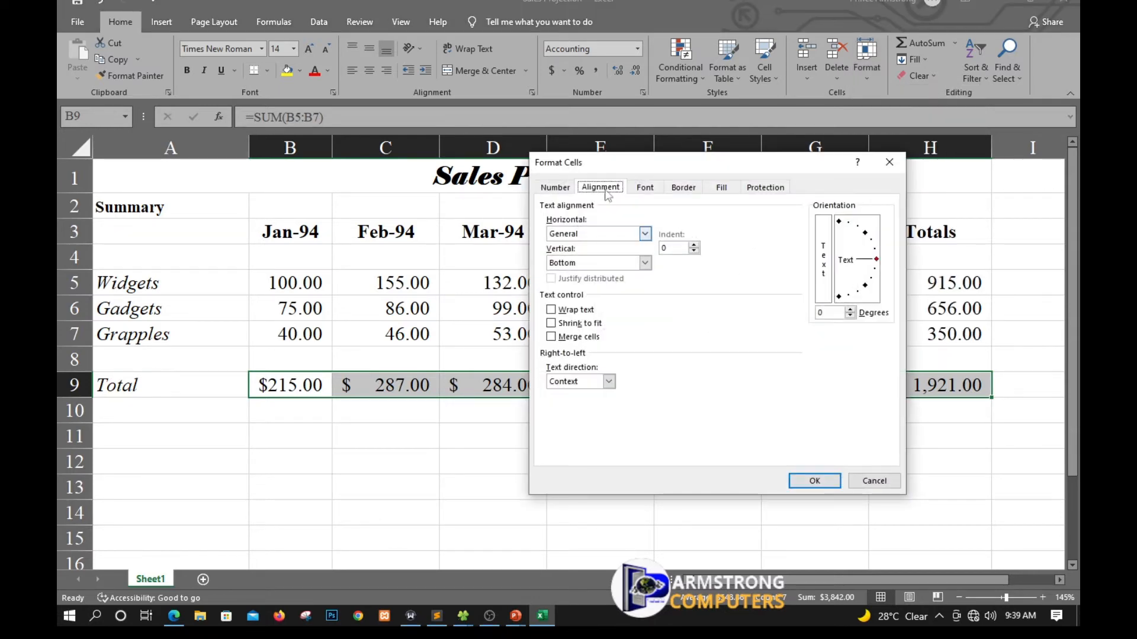
drag(624, 165, 517, 189)
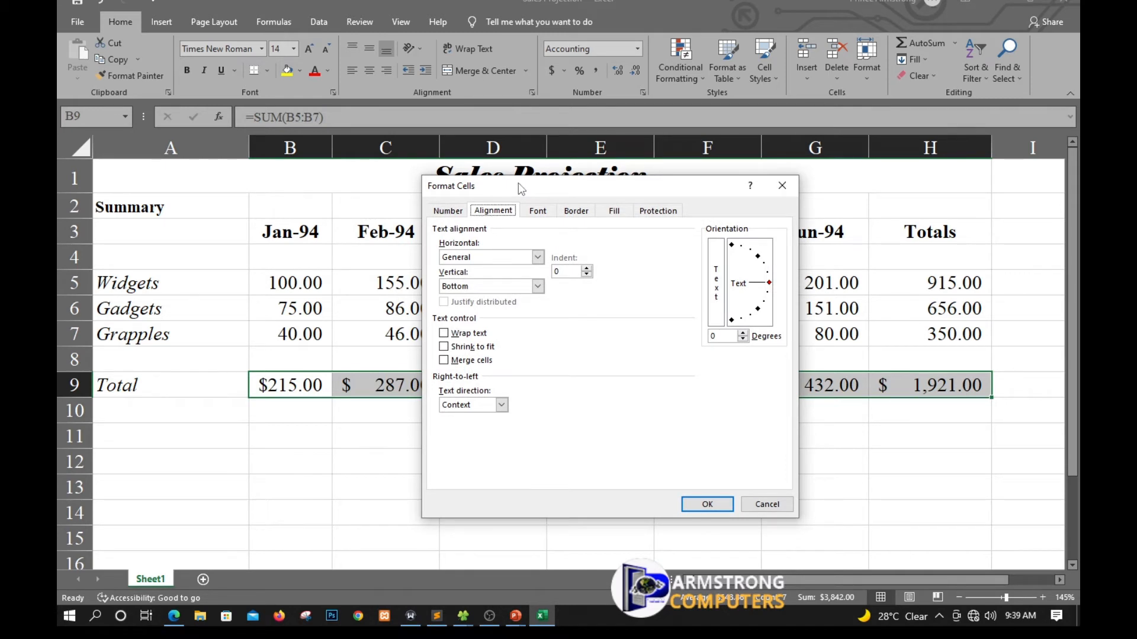
click(574, 214)
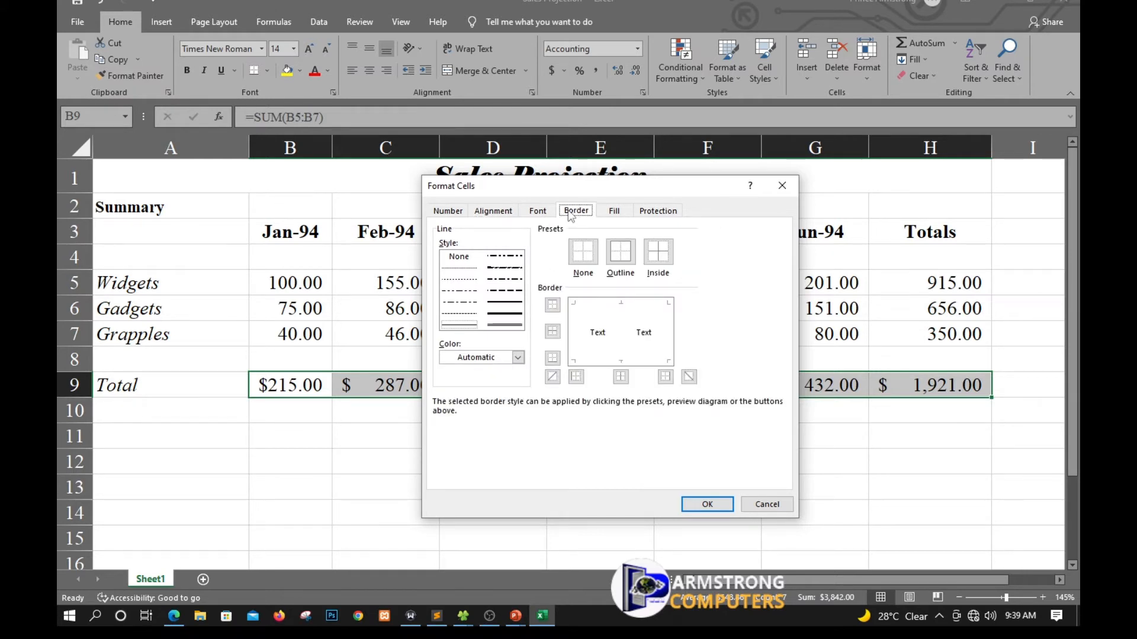
click(501, 326)
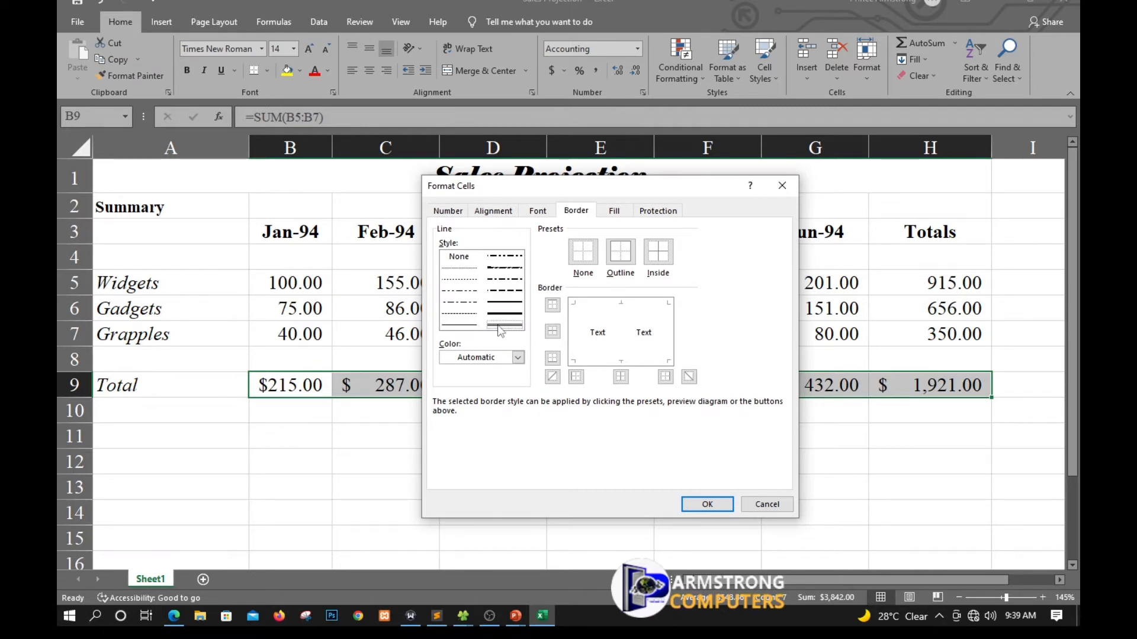
click(552, 305)
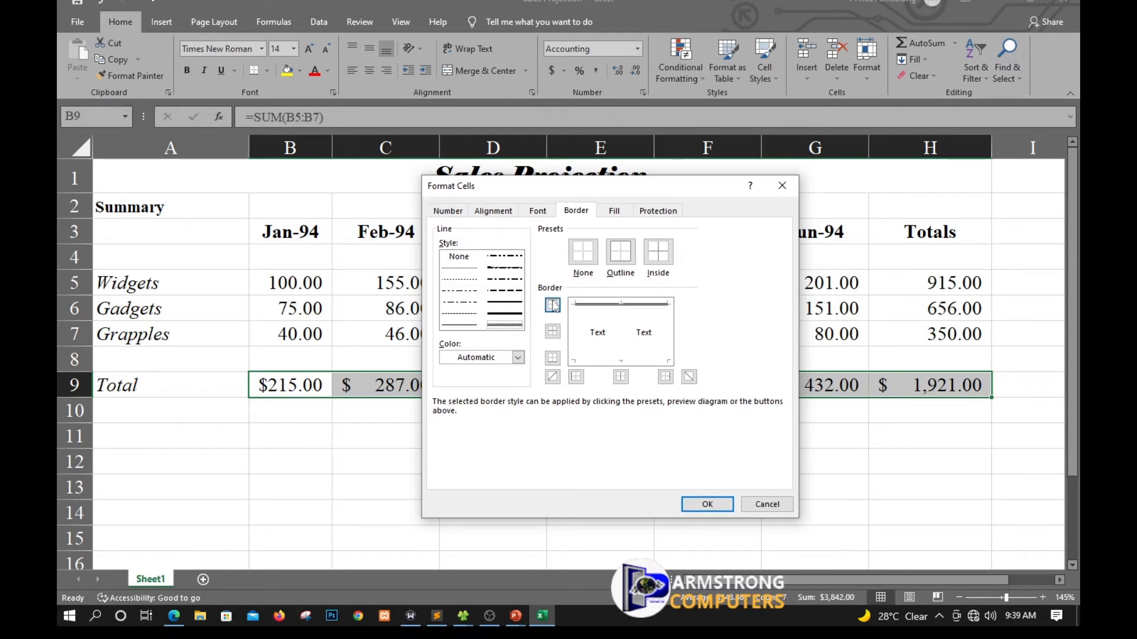
Step: Add a thin solid bottom border to B9:H9 and apply the border settings
click(462, 325)
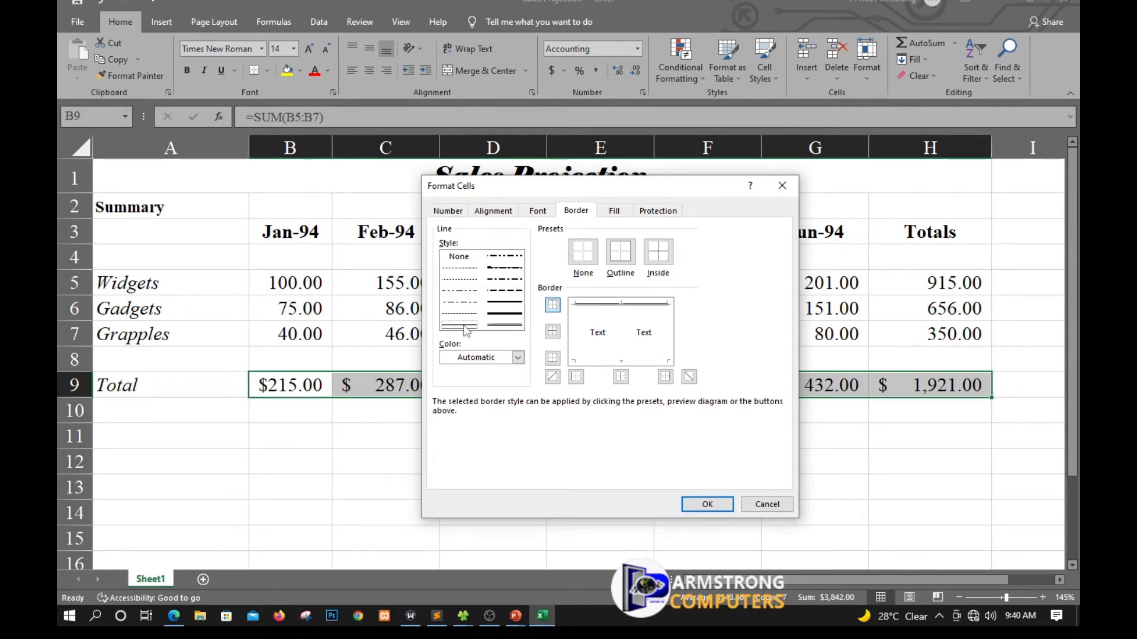
click(552, 358)
click(708, 506)
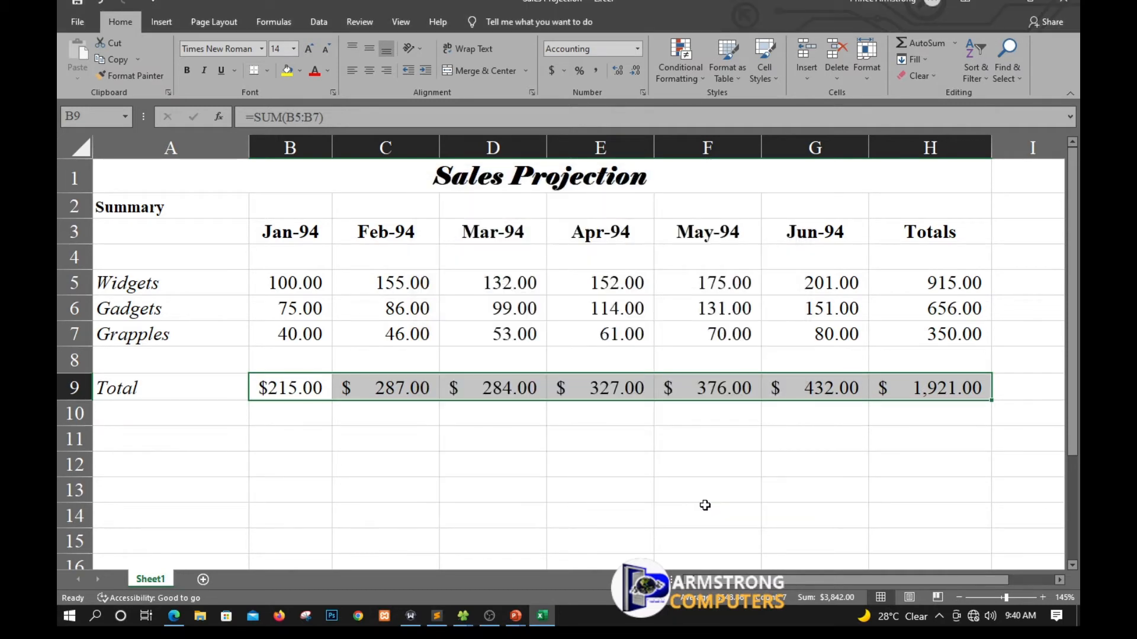
click(699, 481)
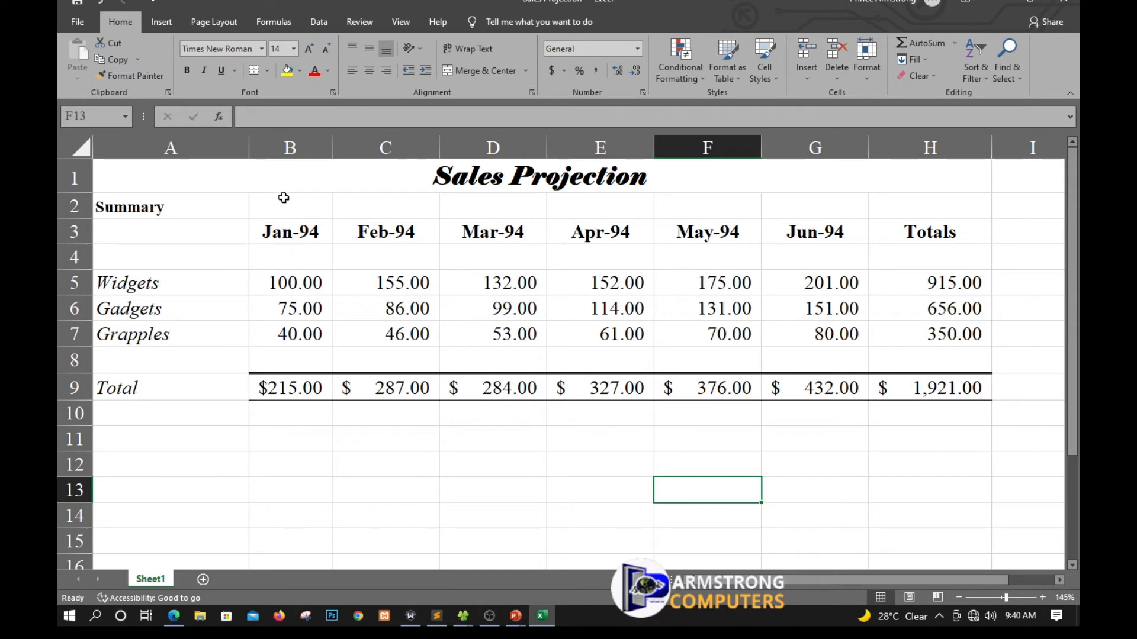
Step: Shade the headings in B3:H3 with the 25% Gray pattern style, keeping the pattern color Automatic
drag(293, 236, 947, 228)
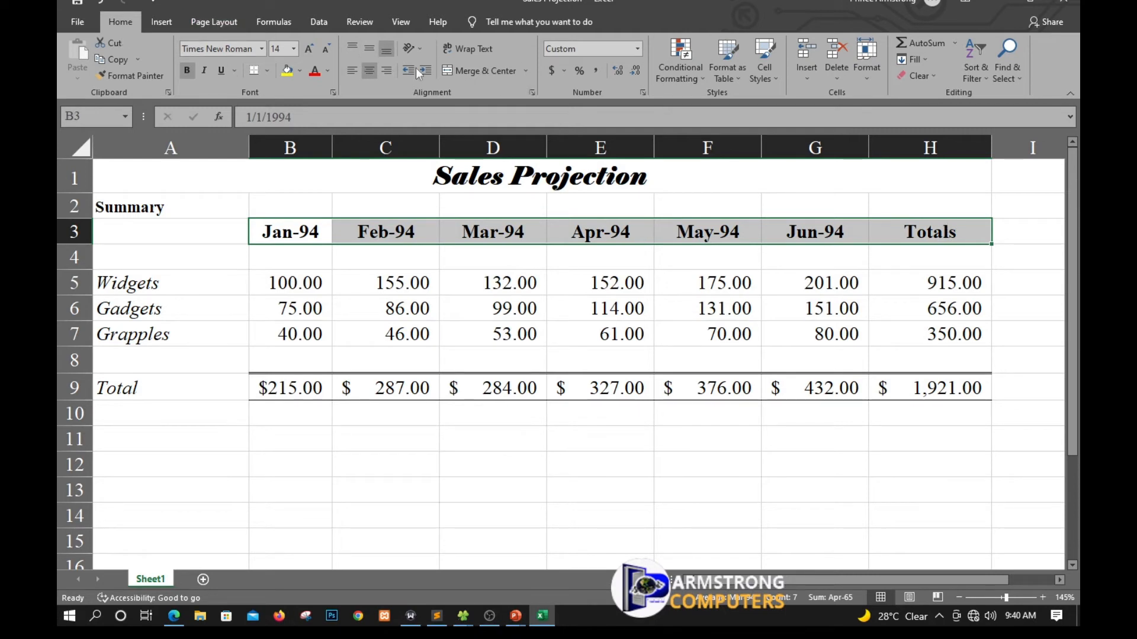
click(867, 74)
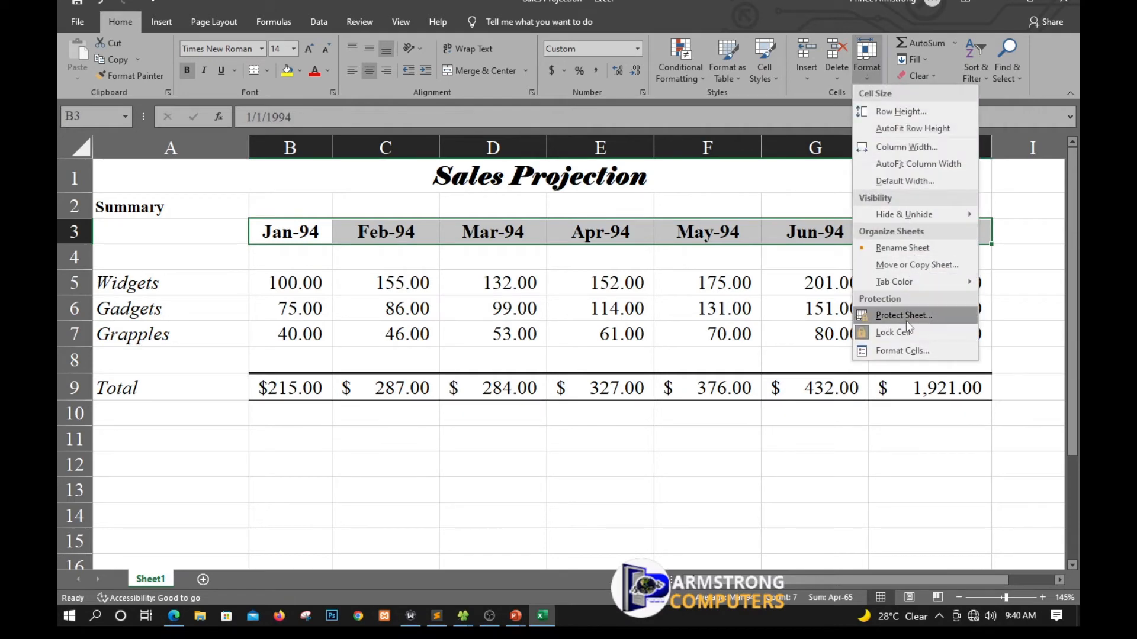
click(902, 351)
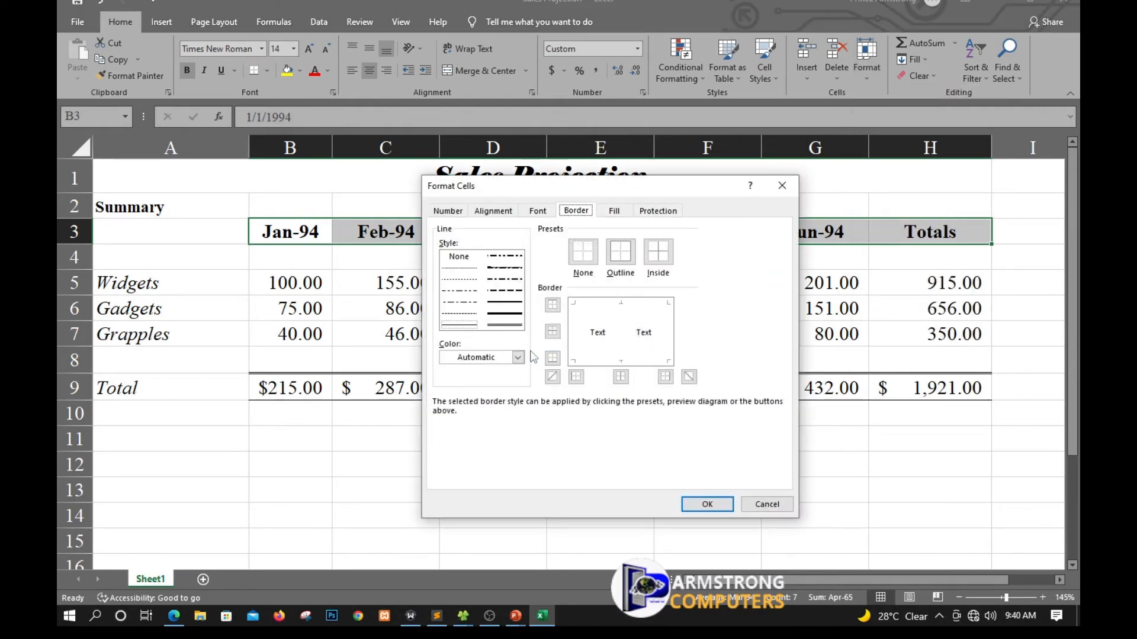
click(614, 213)
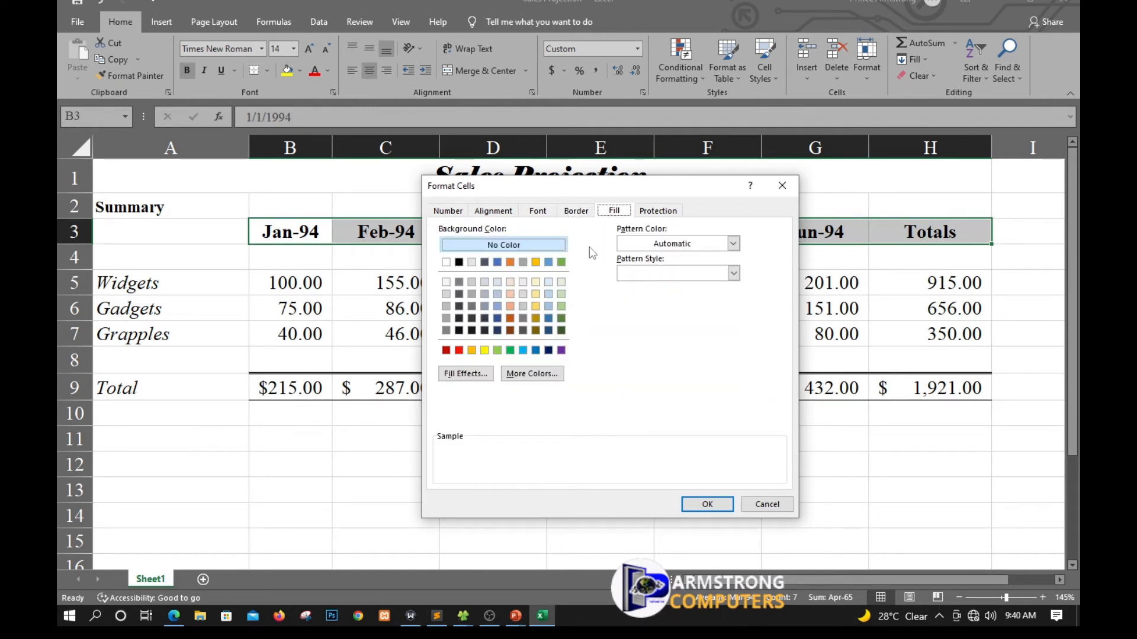
click(672, 247)
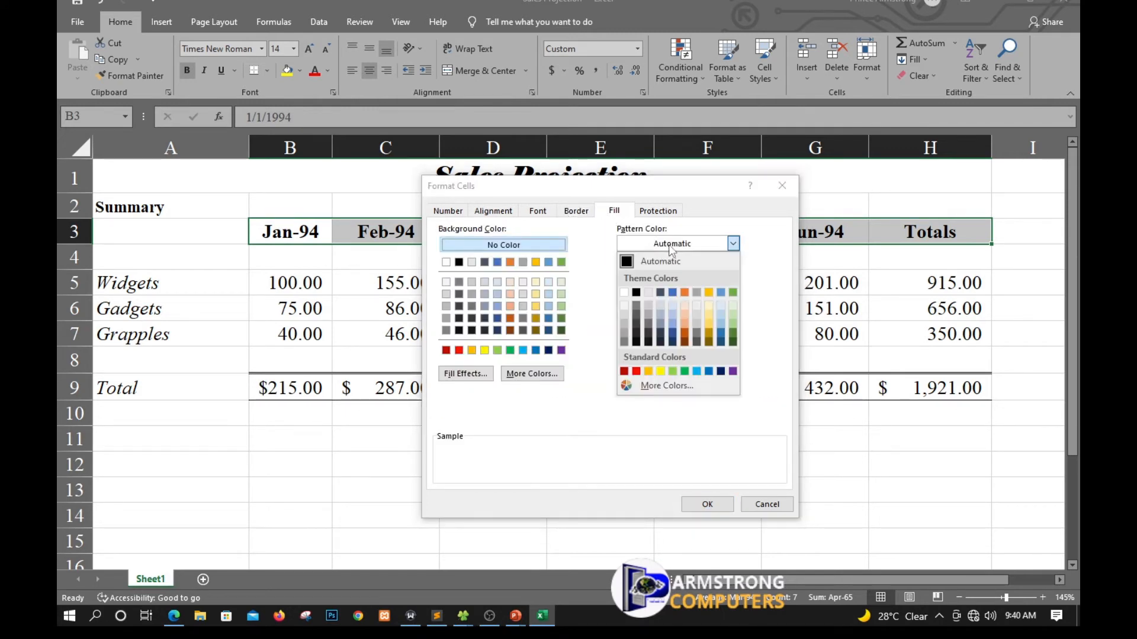
click(671, 246)
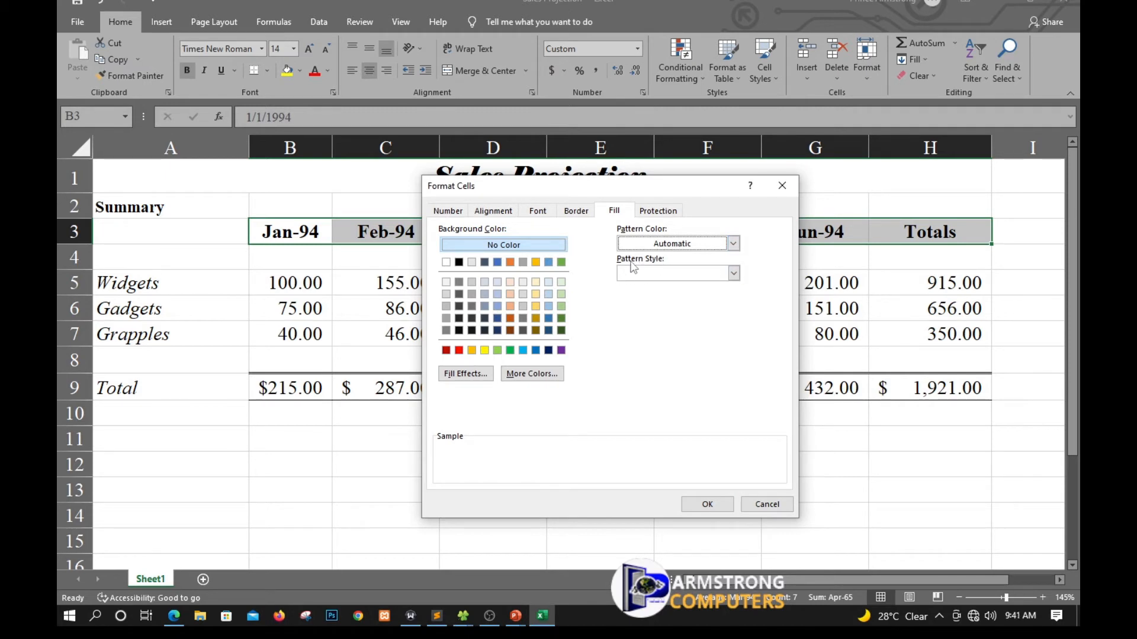
click(734, 273)
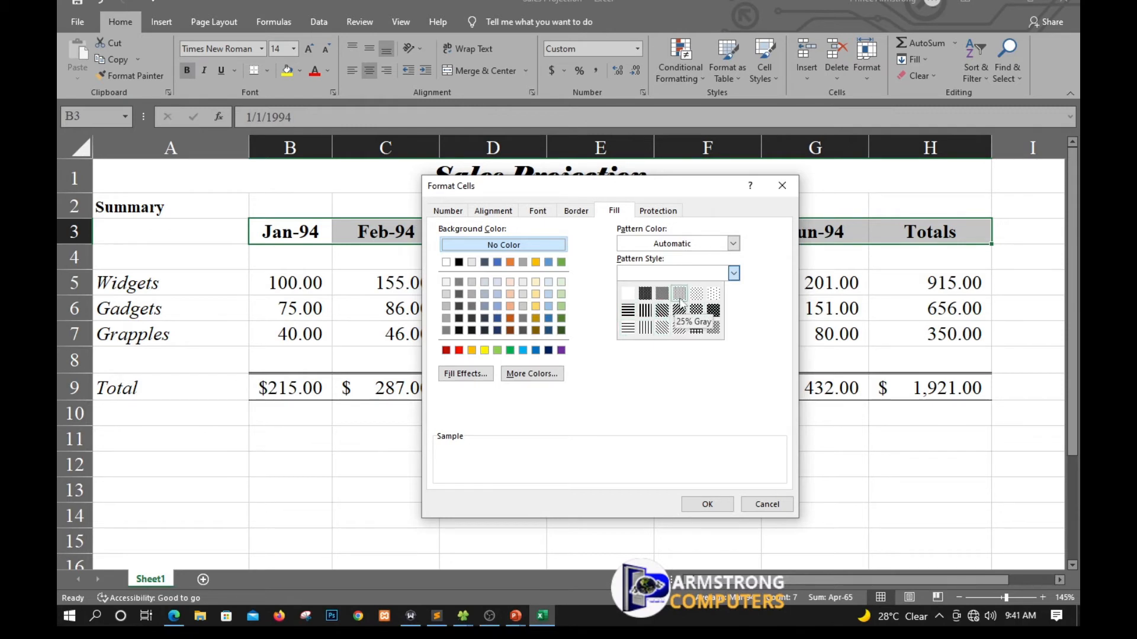
click(680, 301)
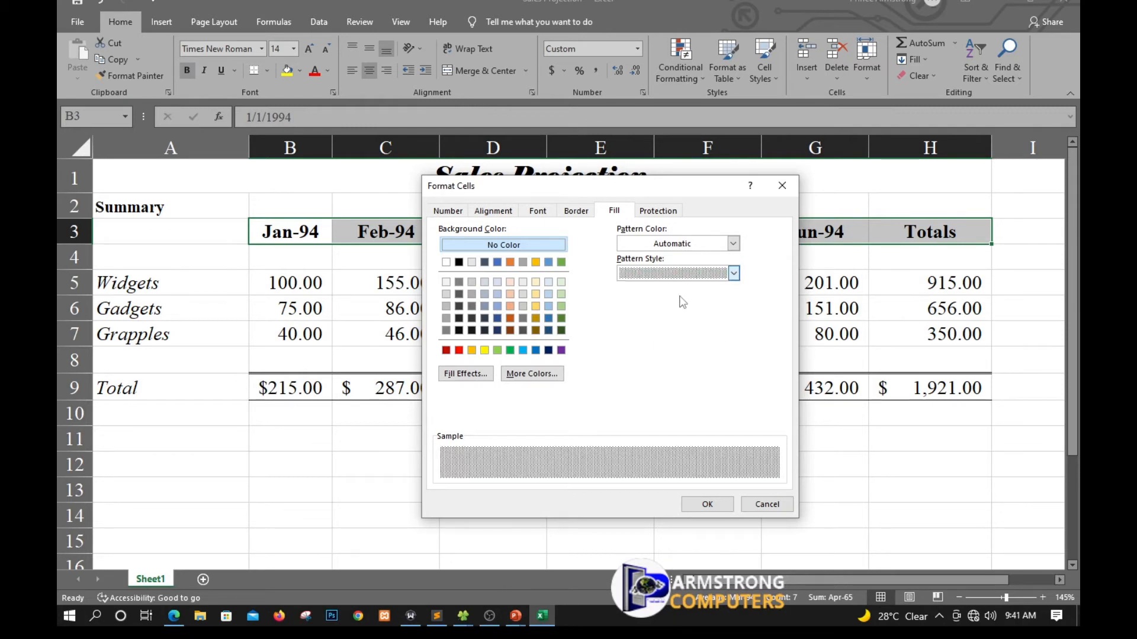
click(696, 501)
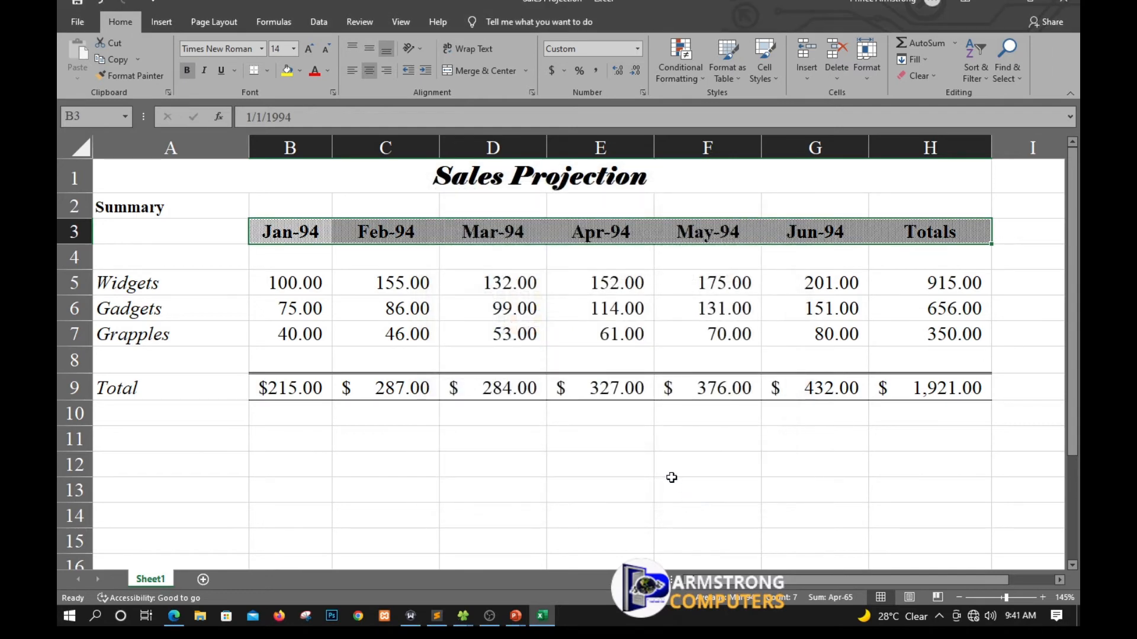
click(570, 459)
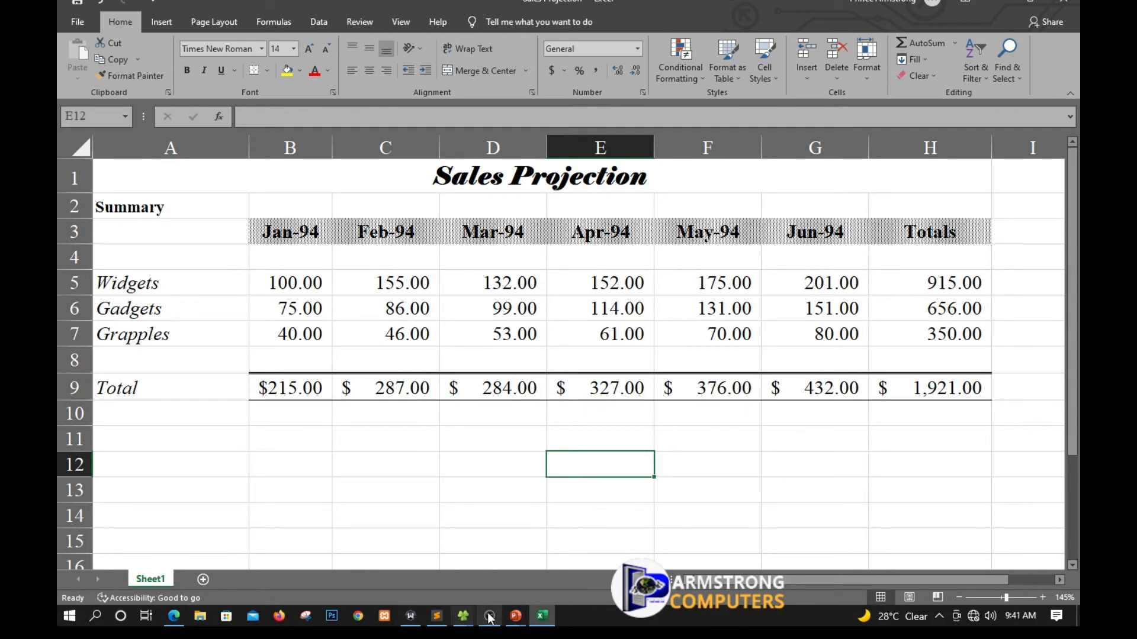
Step: Switch to the PowerPoint slide show and advance to the slide about using the Auto Format command
mouse_move(516, 615)
click(568, 551)
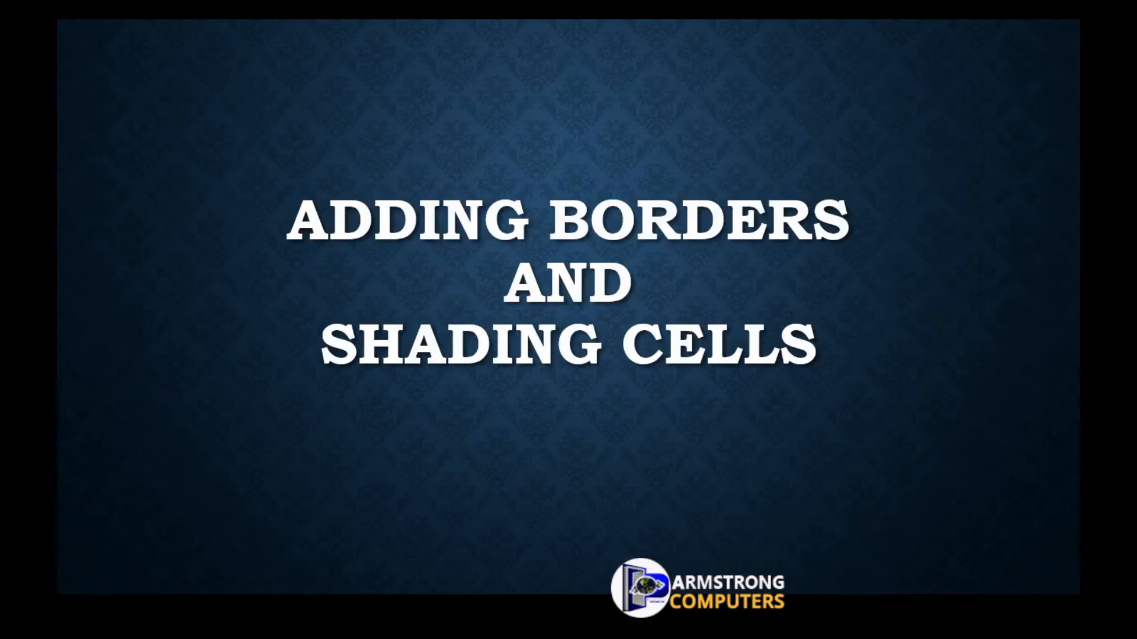
click(519, 358)
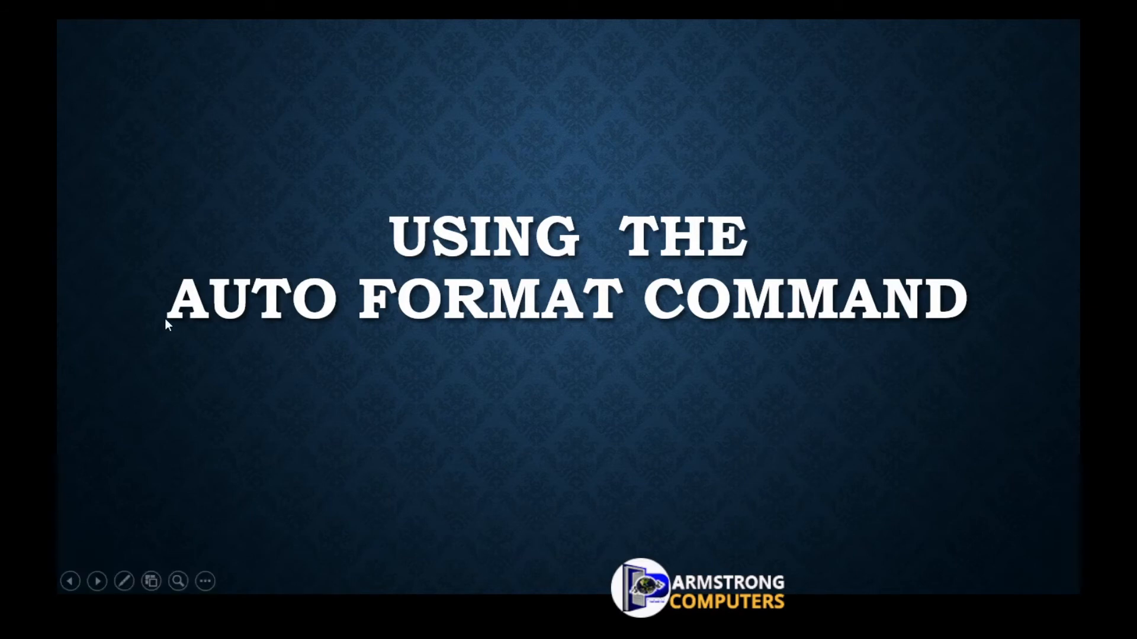
Step: Switch from the slide show to the Sales Projection workbook in Excel
key(super)
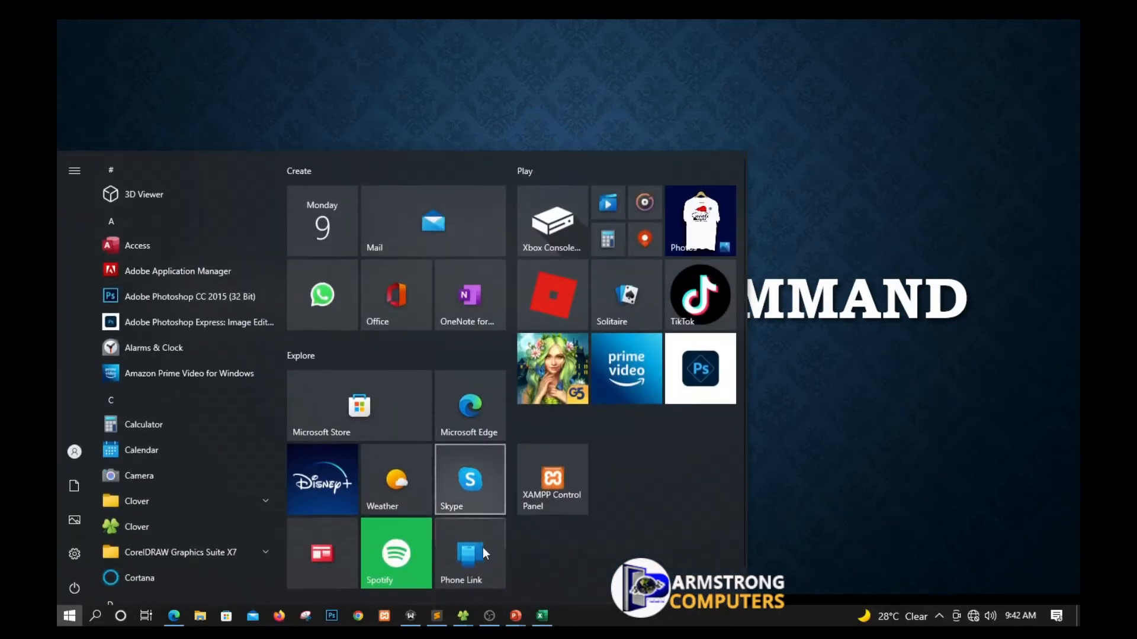
click(541, 616)
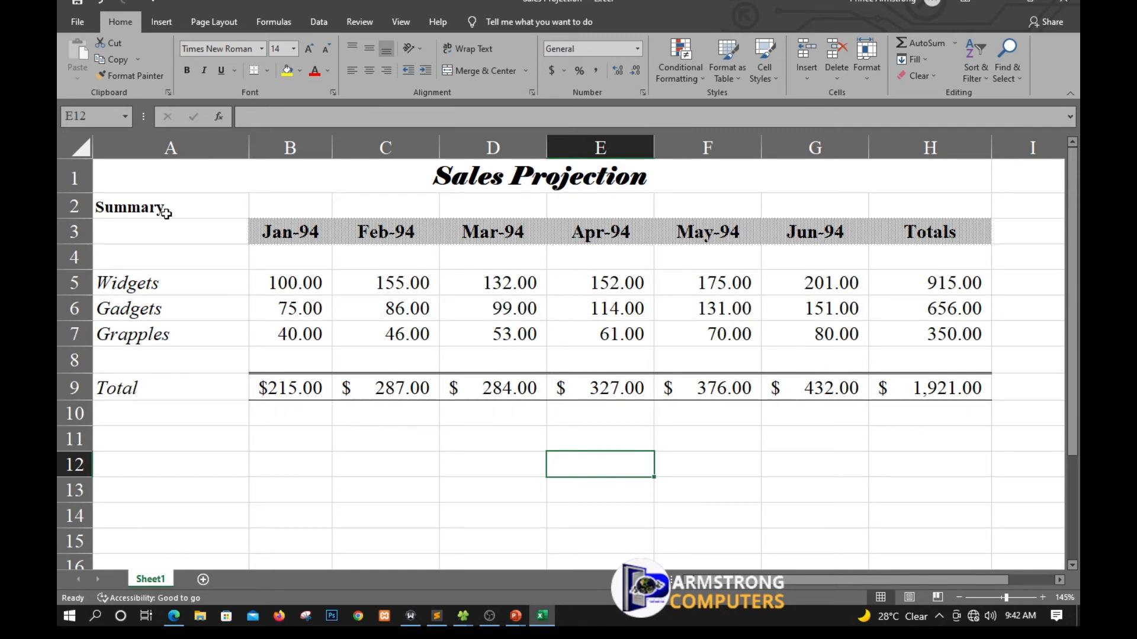
click(140, 208)
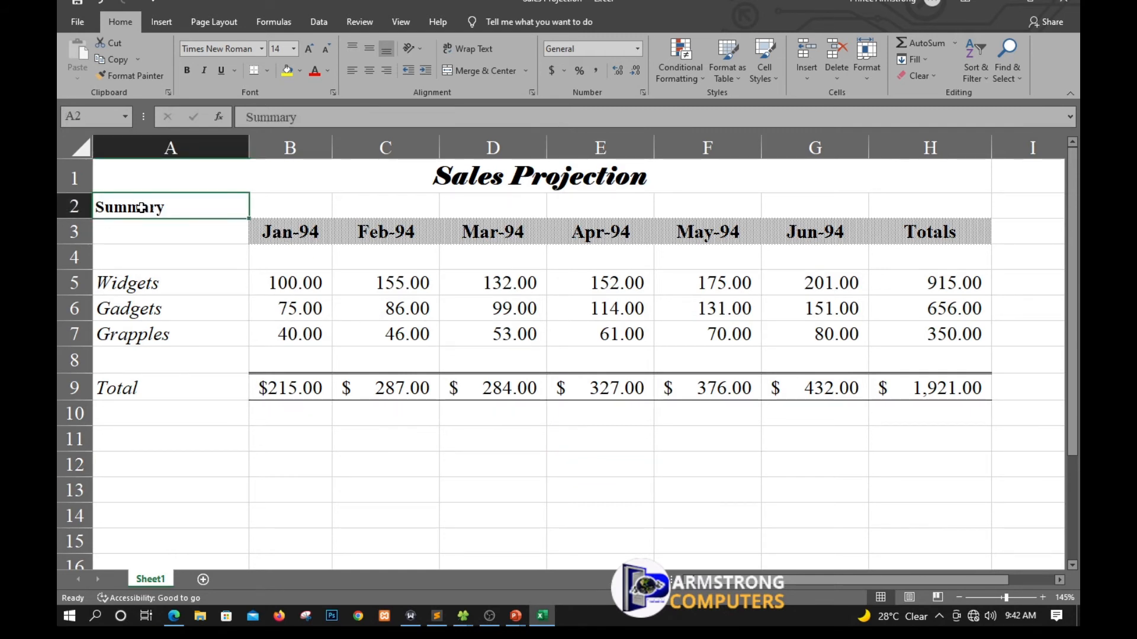
mouse_move(141, 208)
mouse_down()
mouse_move(496, 283)
mouse_move(721, 279)
mouse_move(959, 335)
mouse_move(946, 362)
mouse_move(959, 389)
mouse_up()
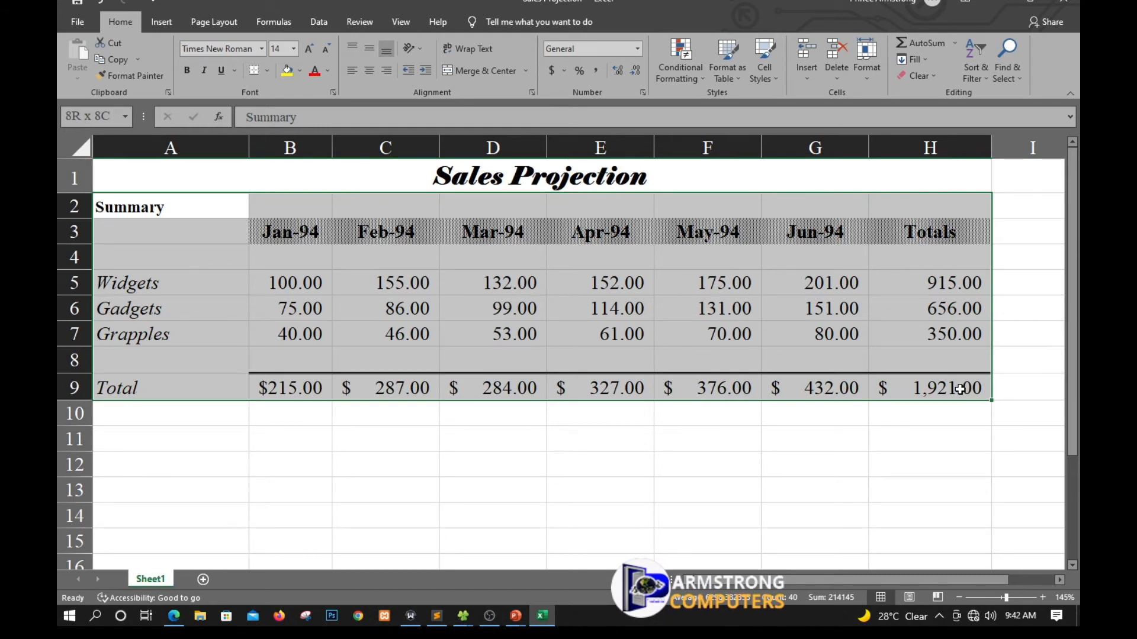
click(290, 253)
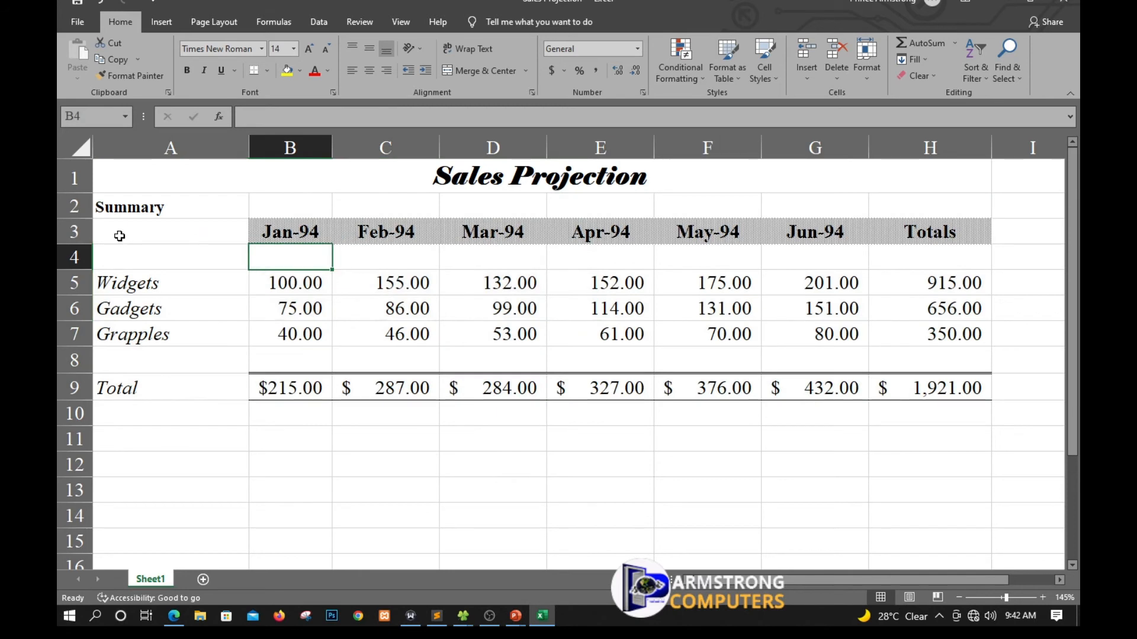
Step: Apply the Red - Yellow - Green color scale as conditional formatting to A3:H9 and deselect the range
mouse_move(118, 235)
mouse_down()
mouse_move(541, 272)
mouse_move(940, 363)
mouse_move(963, 386)
mouse_up()
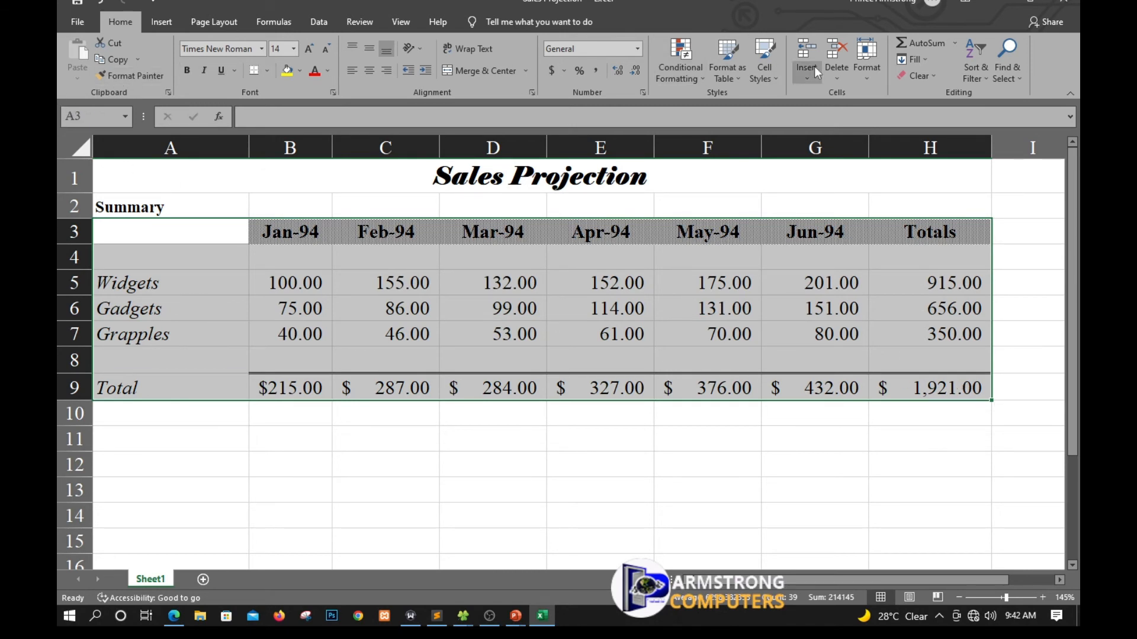
click(705, 77)
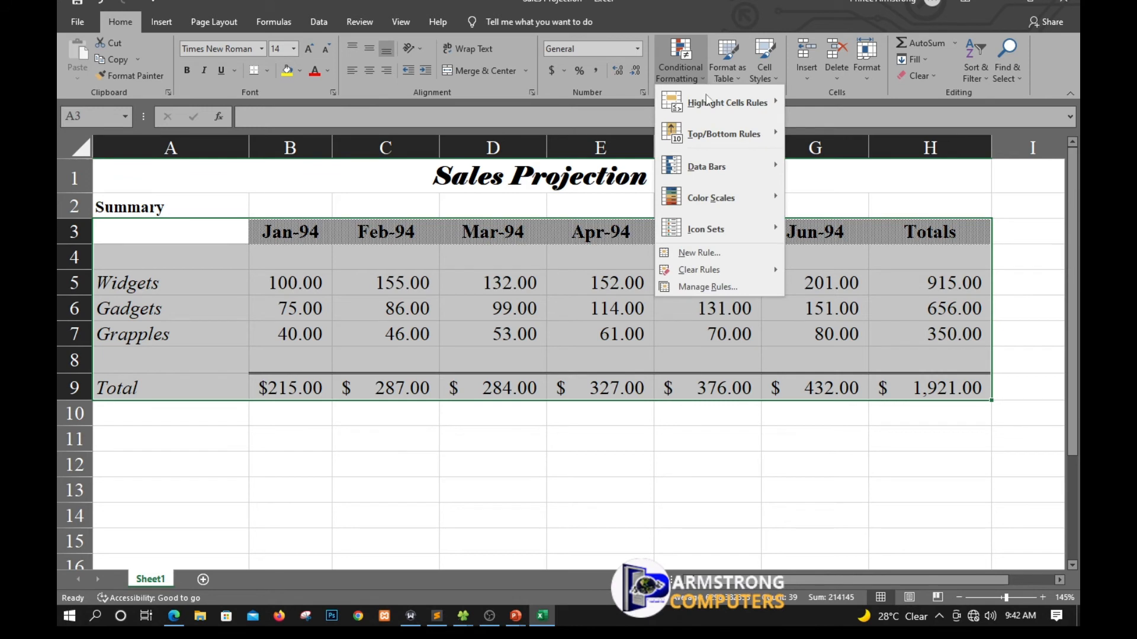
mouse_move(710, 202)
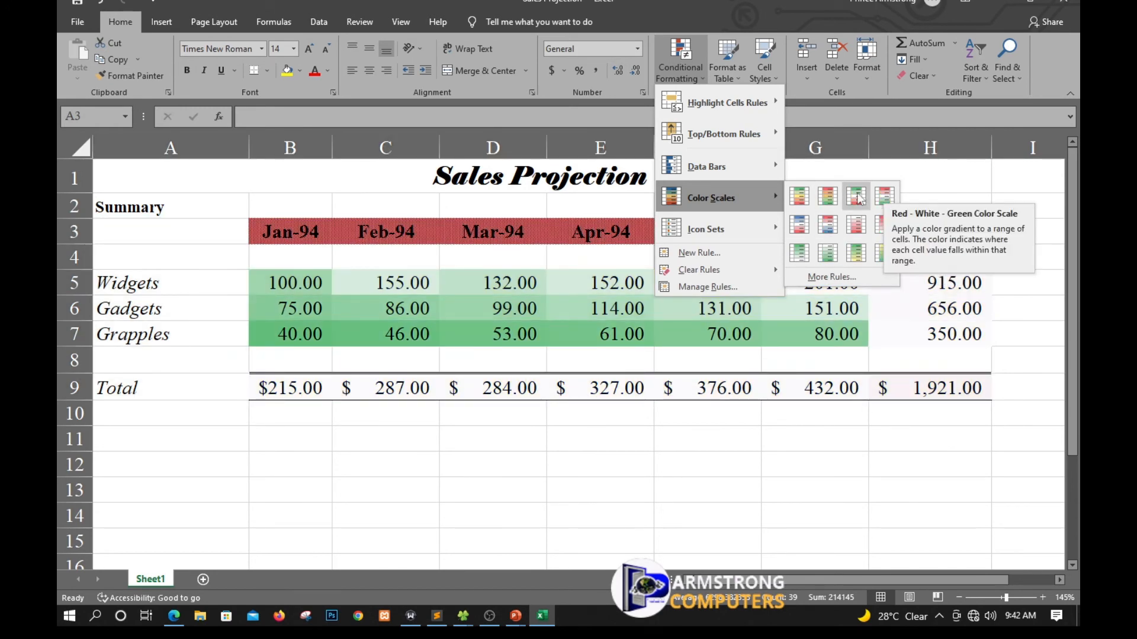
click(827, 199)
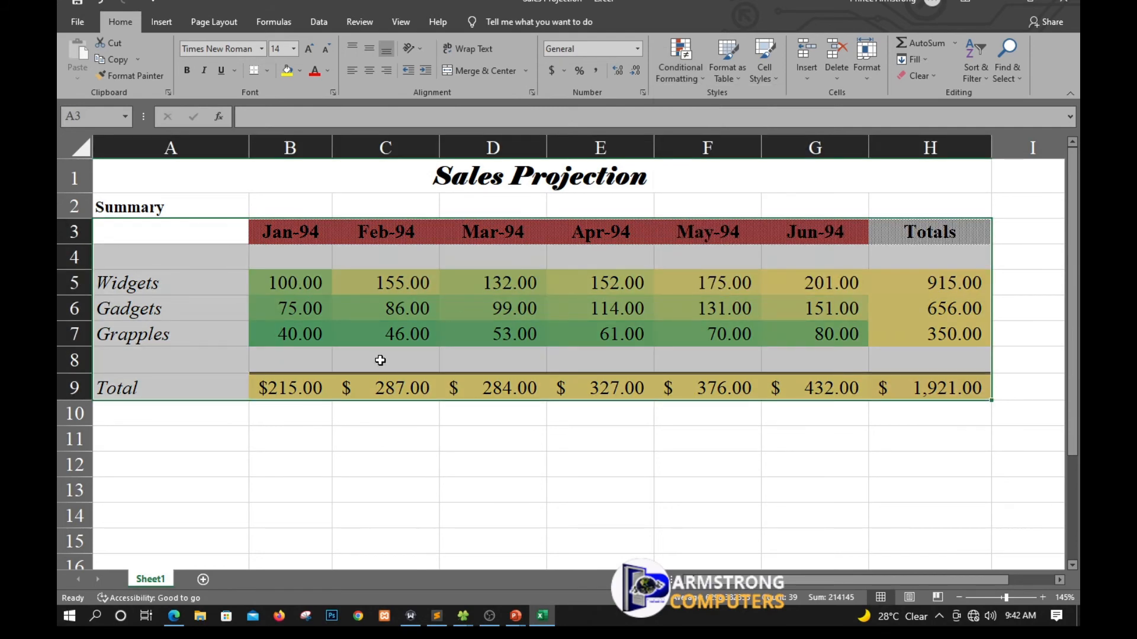
click(510, 446)
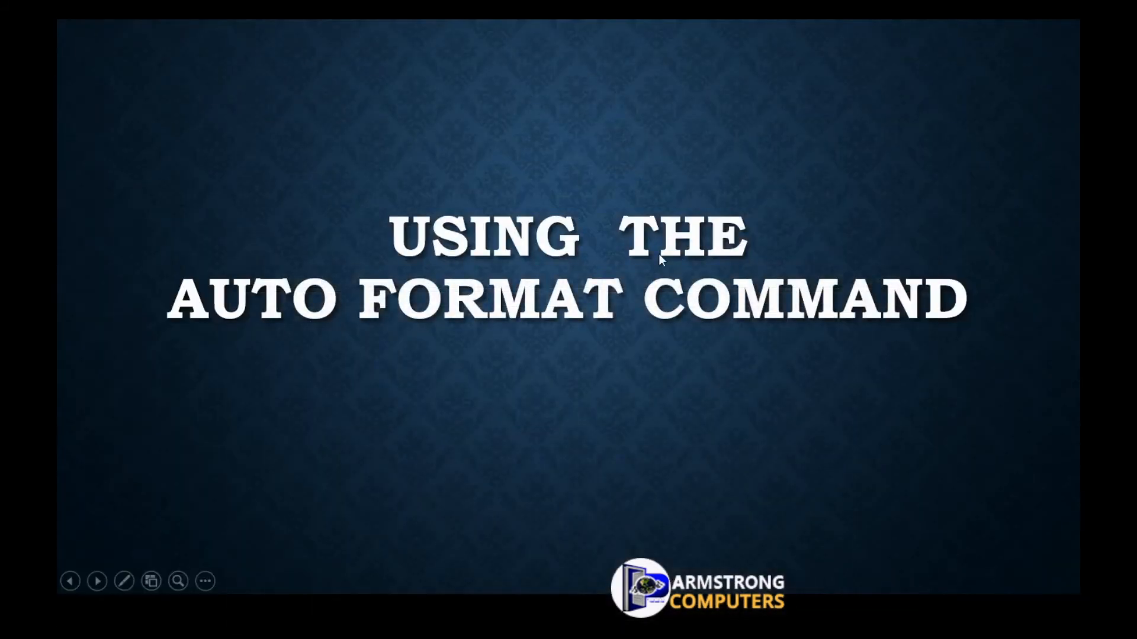
Step: Advance the slide show to the slide about printing with gridlines and switch back to the workbook in Excel
click(661, 258)
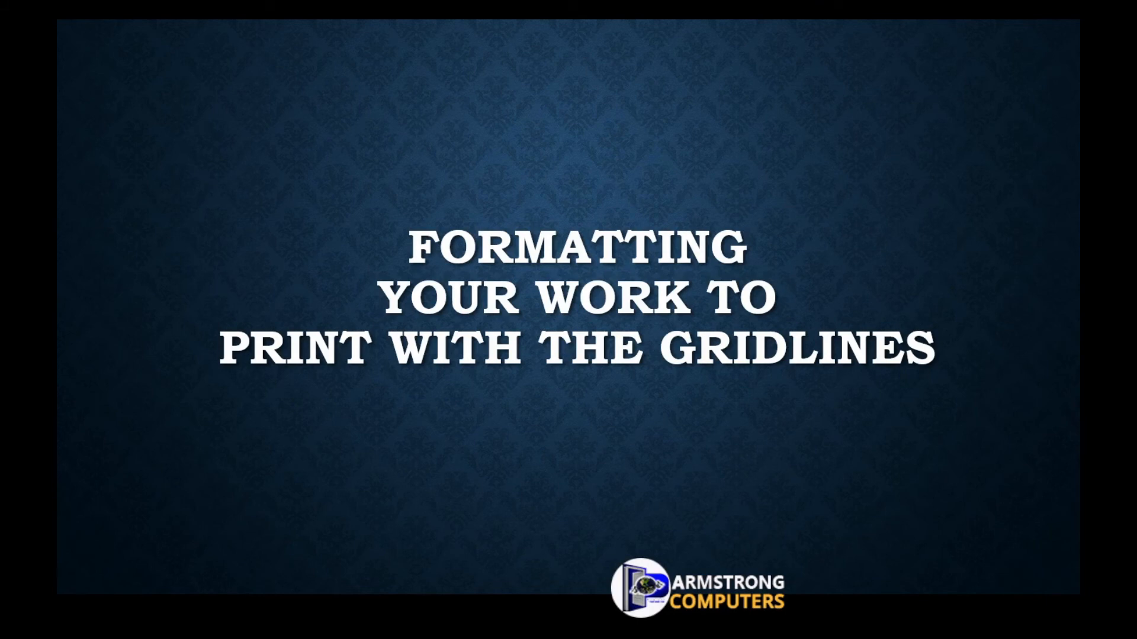
key(super)
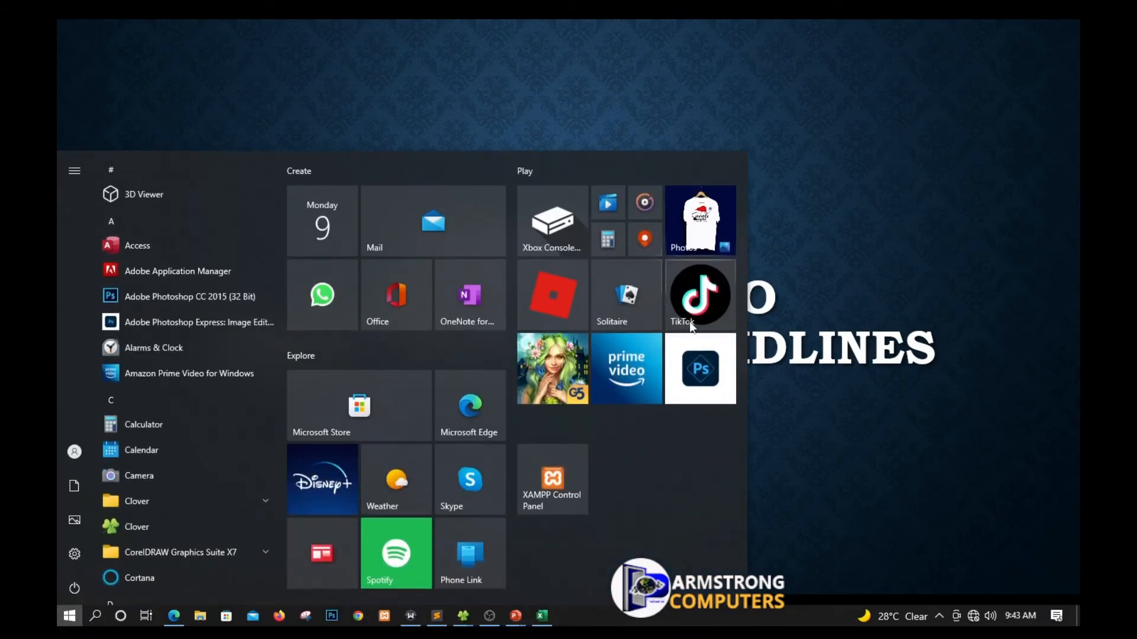
click(540, 615)
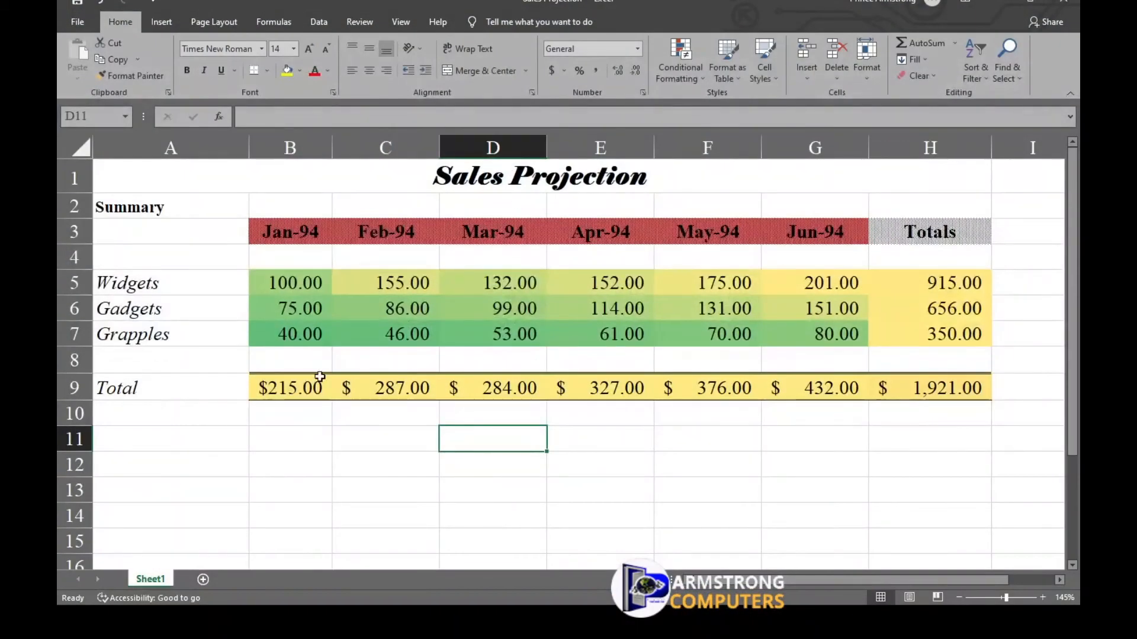
Step: Examine the worksheet's print preview at enlarged zoom for gridlines and return to the sheet
click(84, 24)
click(102, 271)
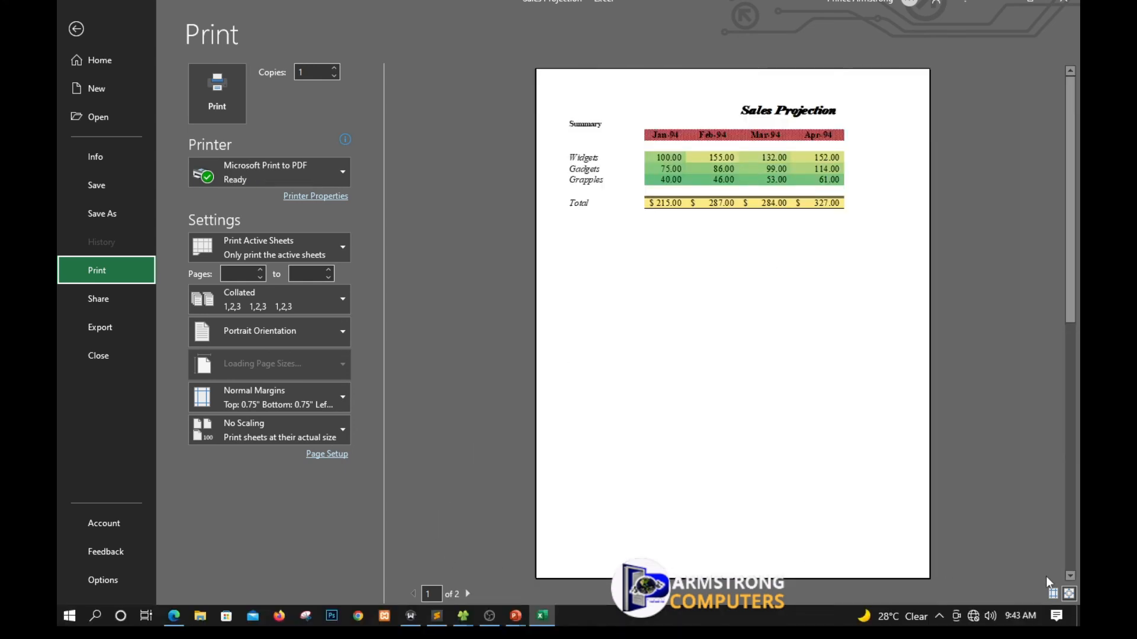
click(1069, 593)
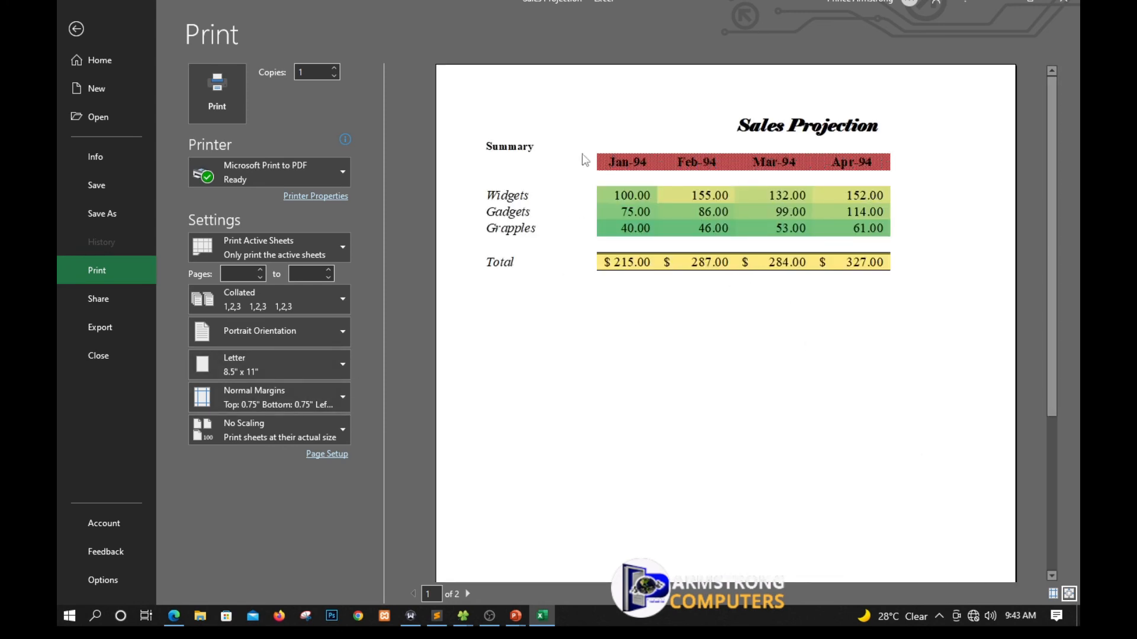
click(76, 28)
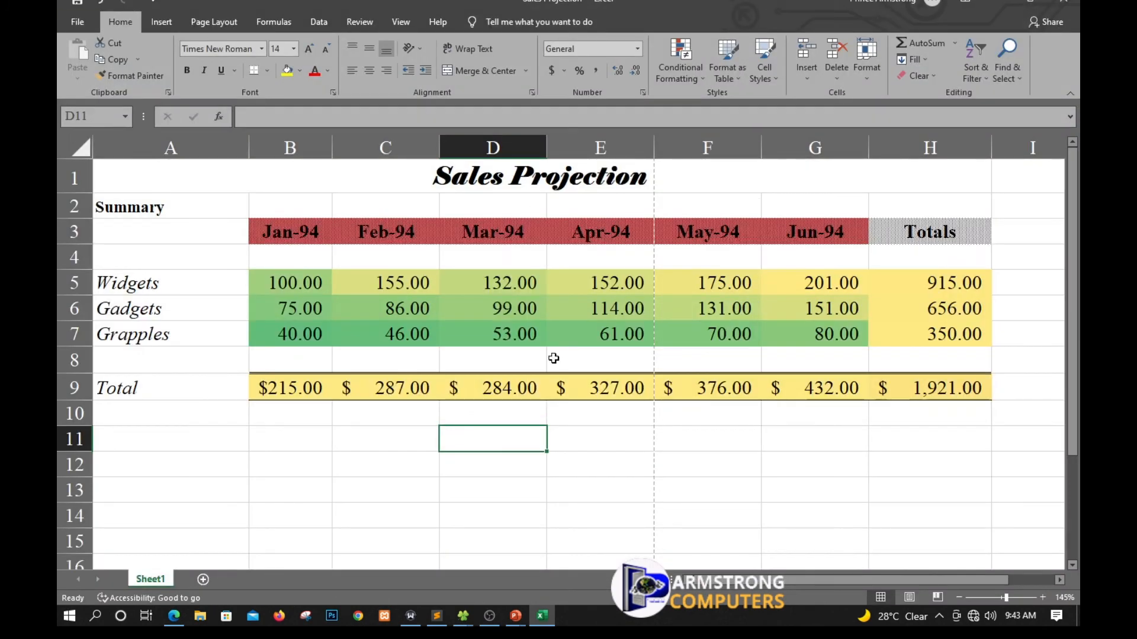
Step: Enable printing of gridlines for the sheet and open the print preview
click(198, 22)
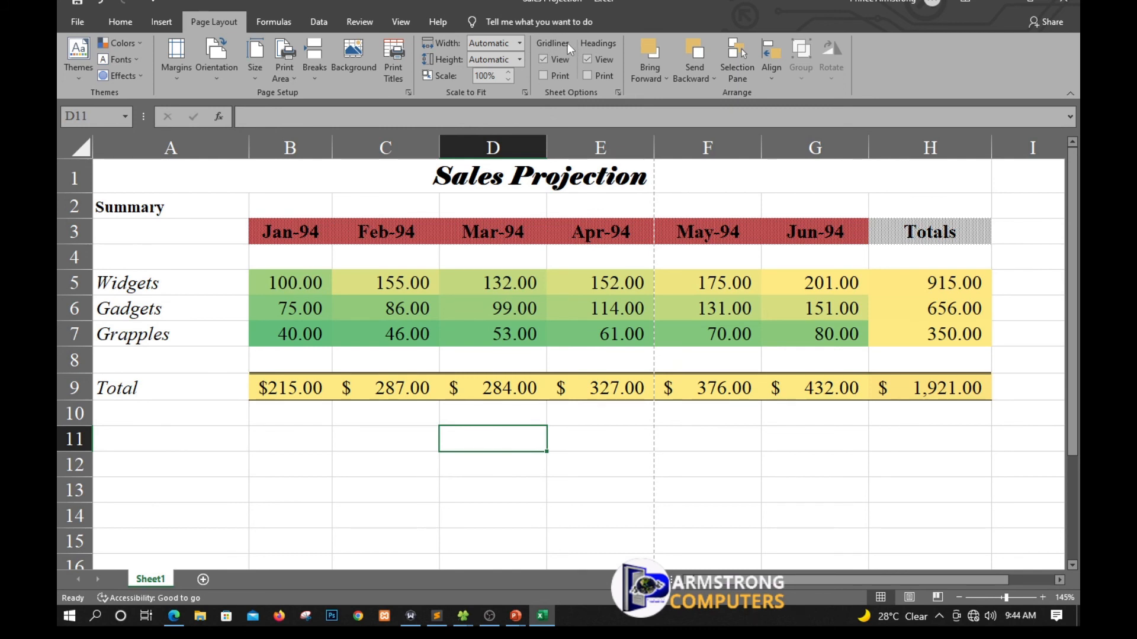
click(543, 76)
click(80, 23)
click(103, 270)
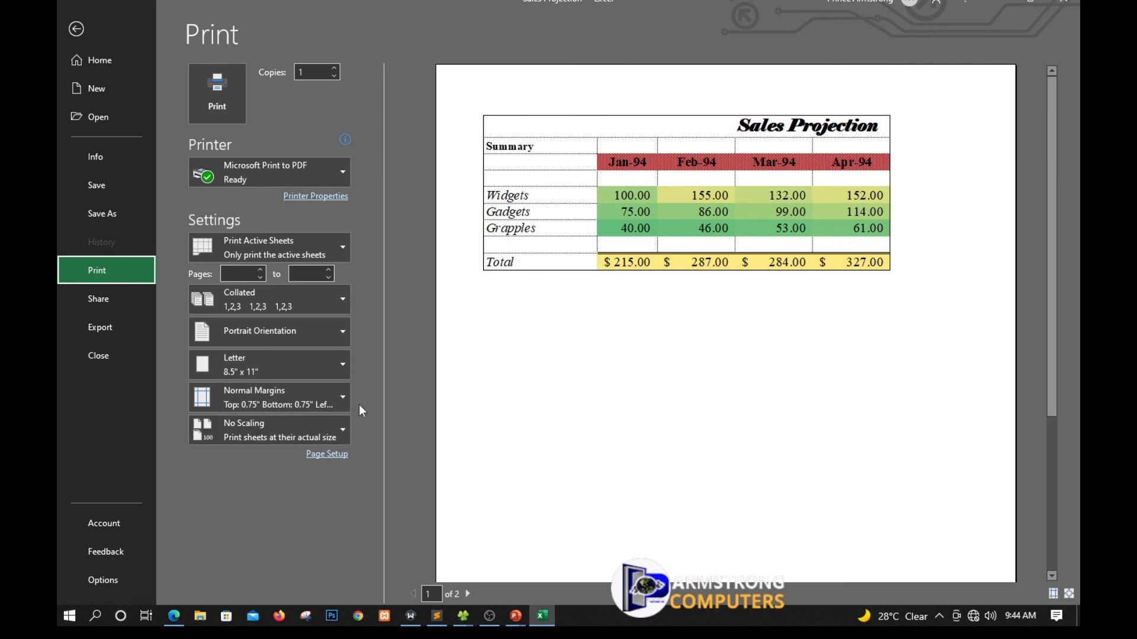
Step: Set the print paper size to A4 and the margins to Narrow, and return to the worksheet
click(250, 362)
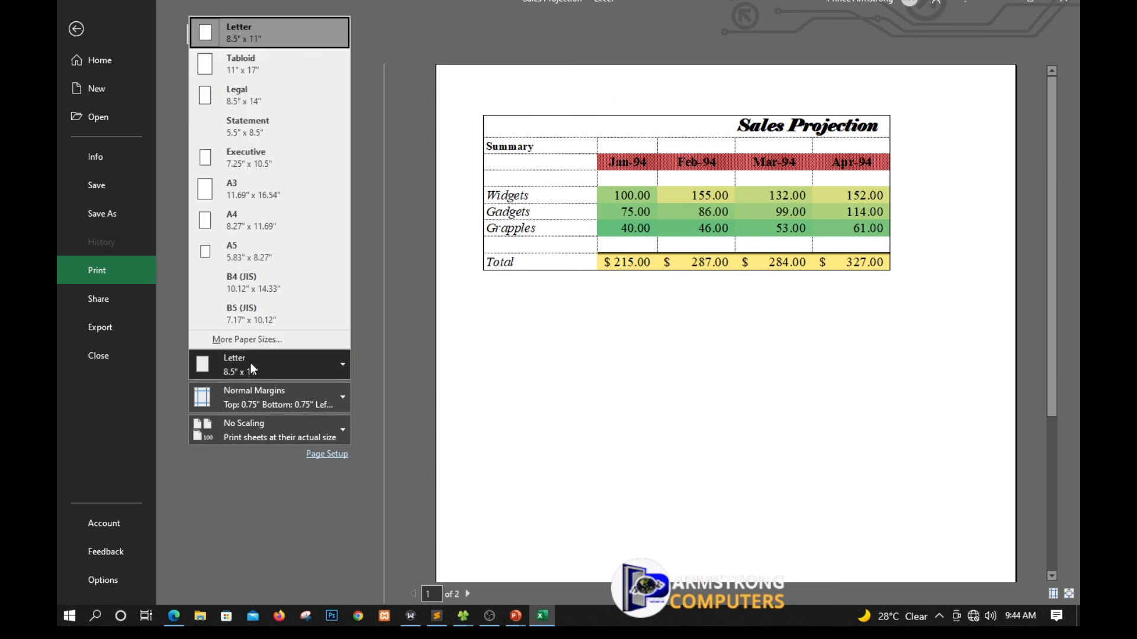
click(262, 230)
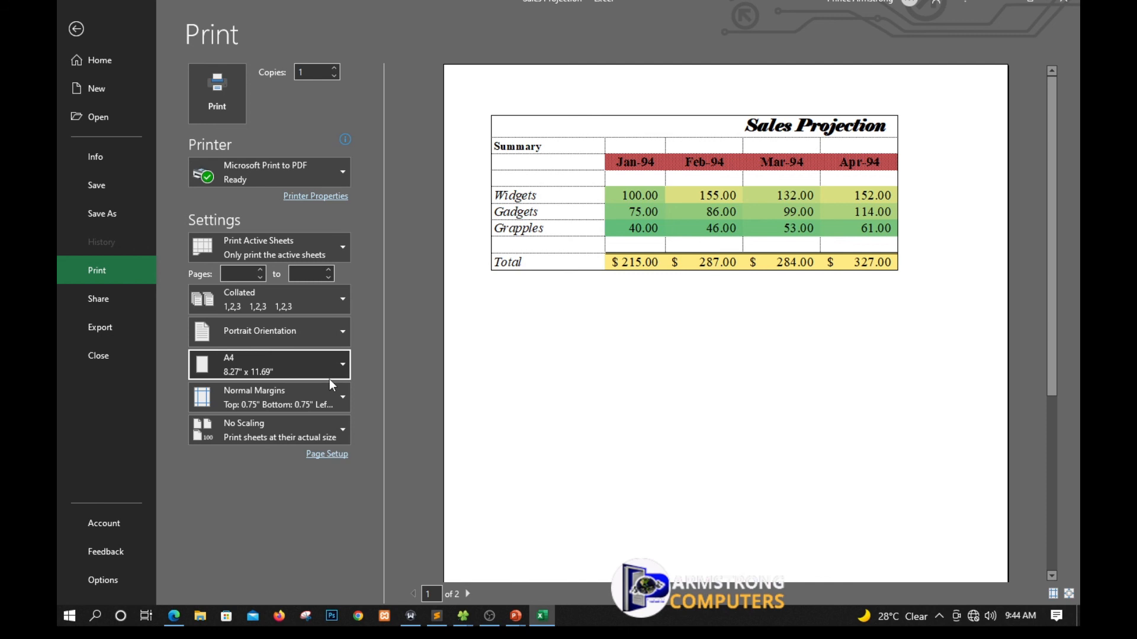
click(246, 395)
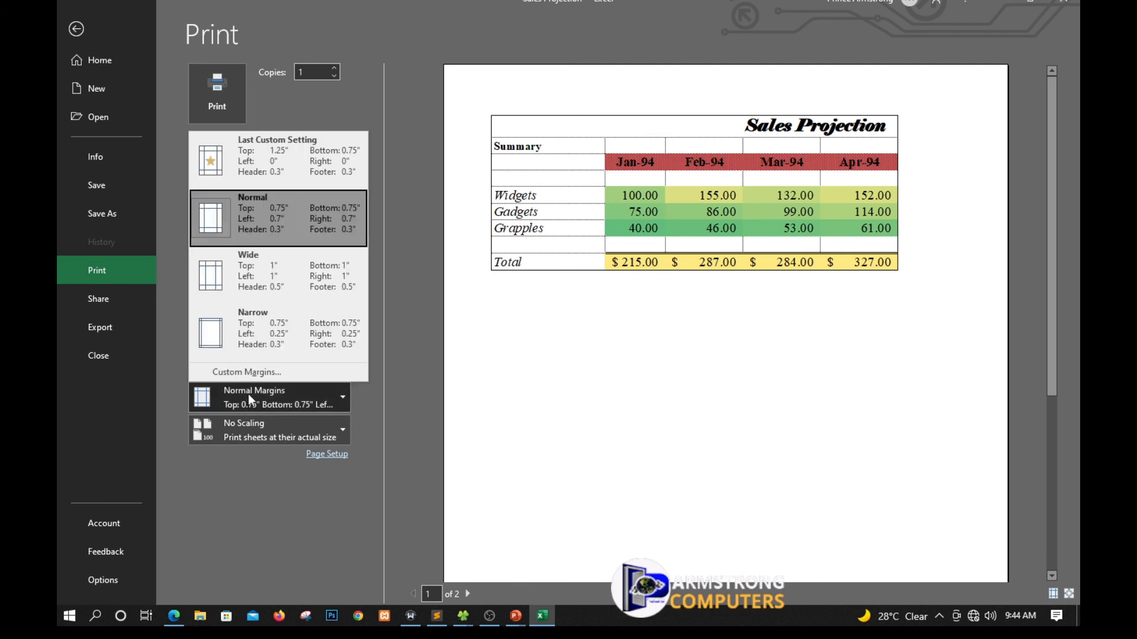
click(285, 318)
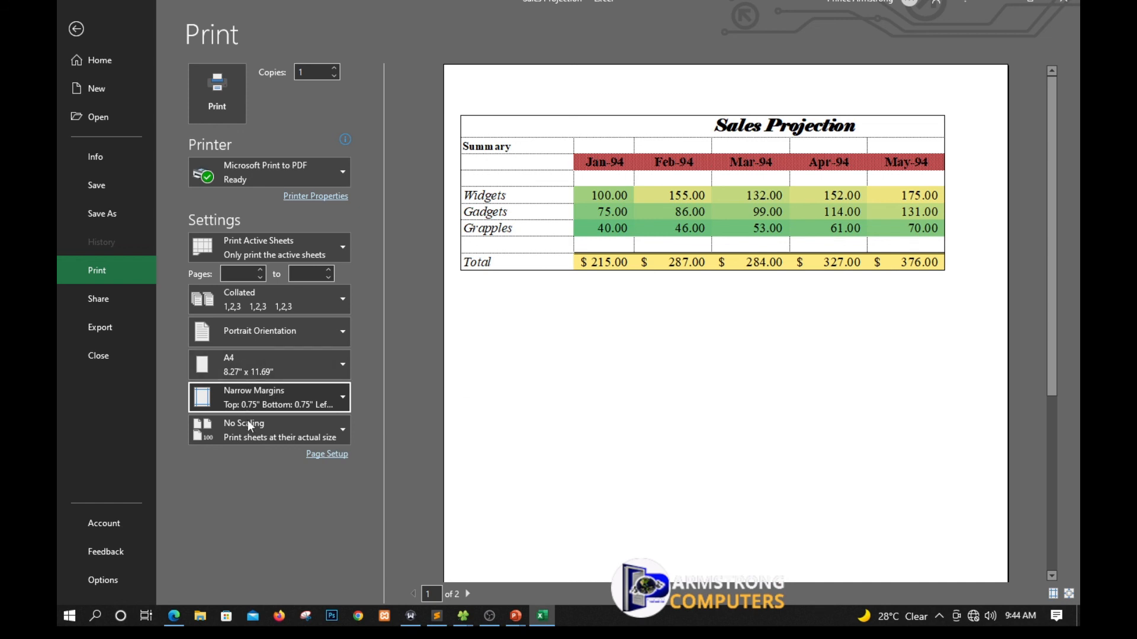
click(76, 28)
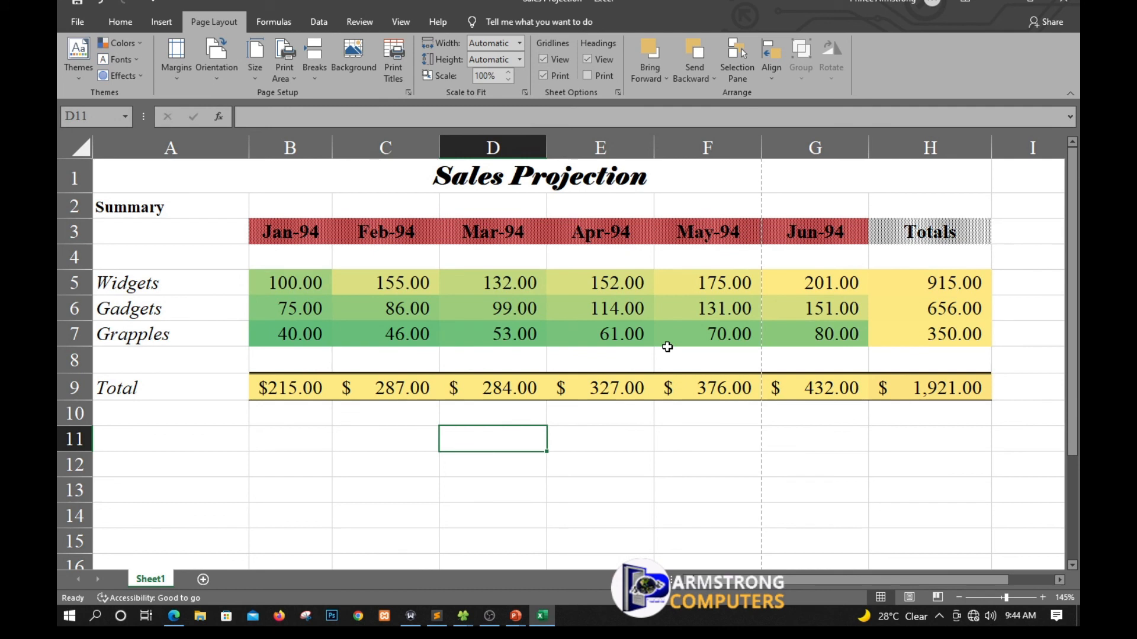